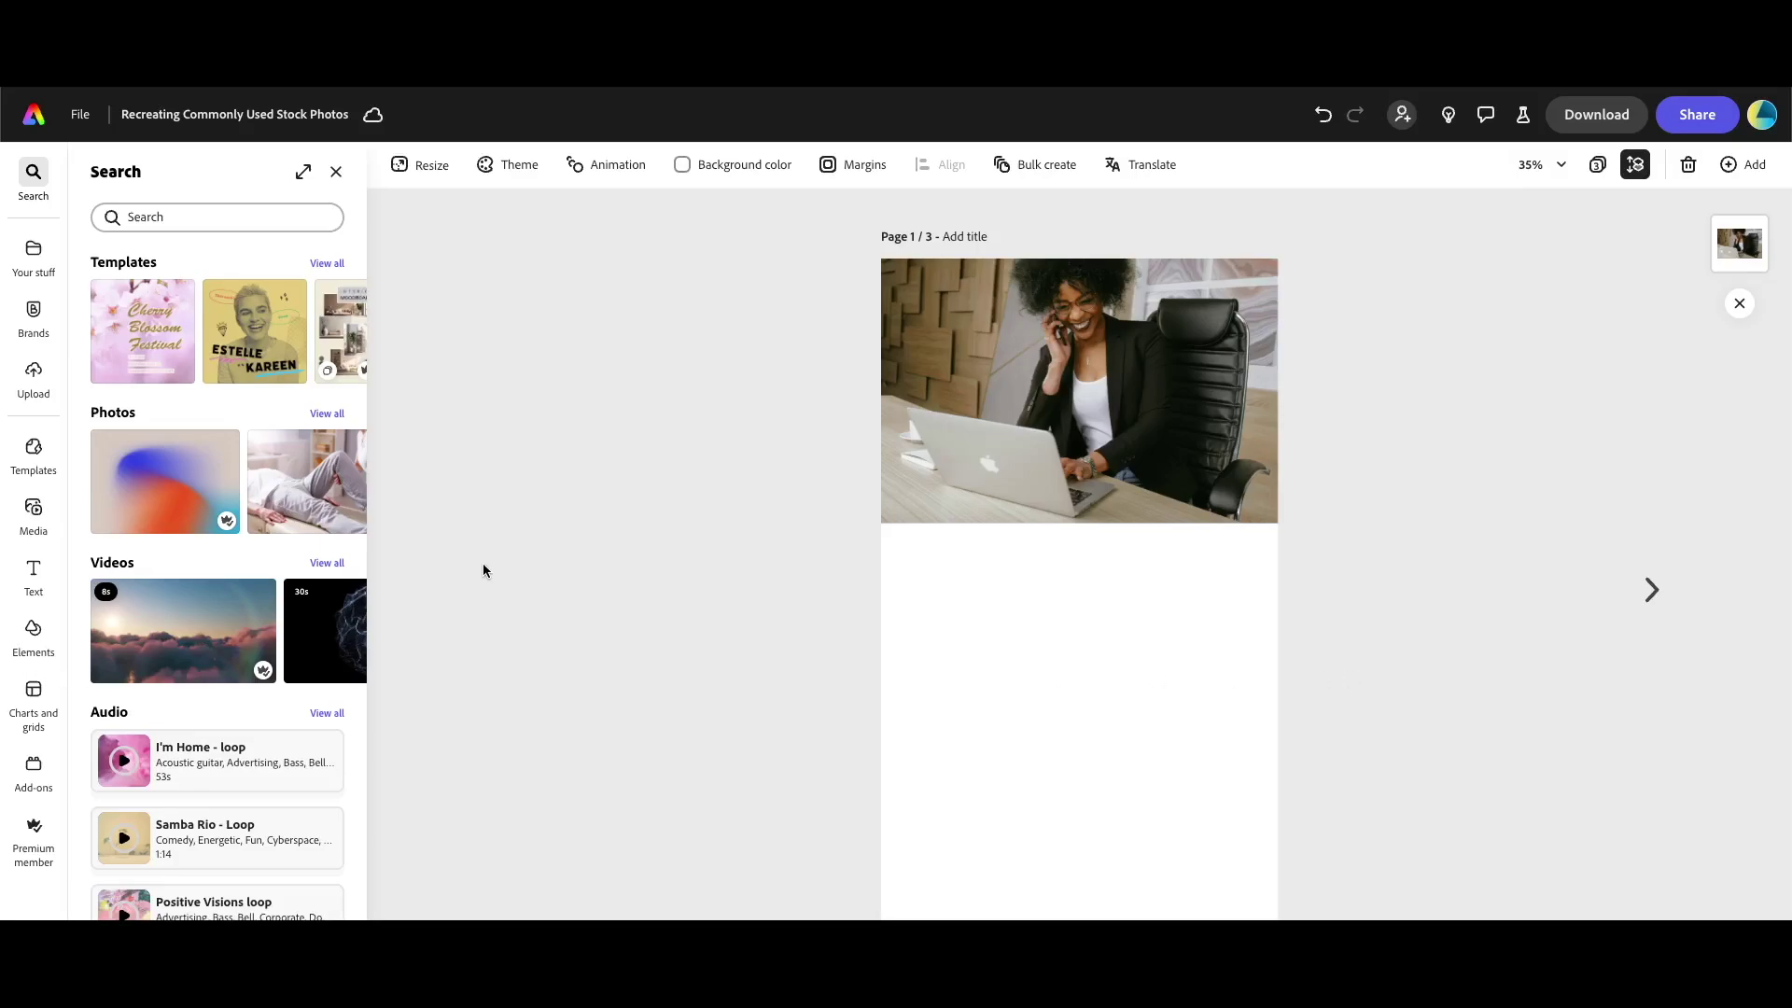
- Add a landscape (4:3) image generation frame below the office photo on page 1 and enlarge it to about the photo's width
left_click(35, 520)
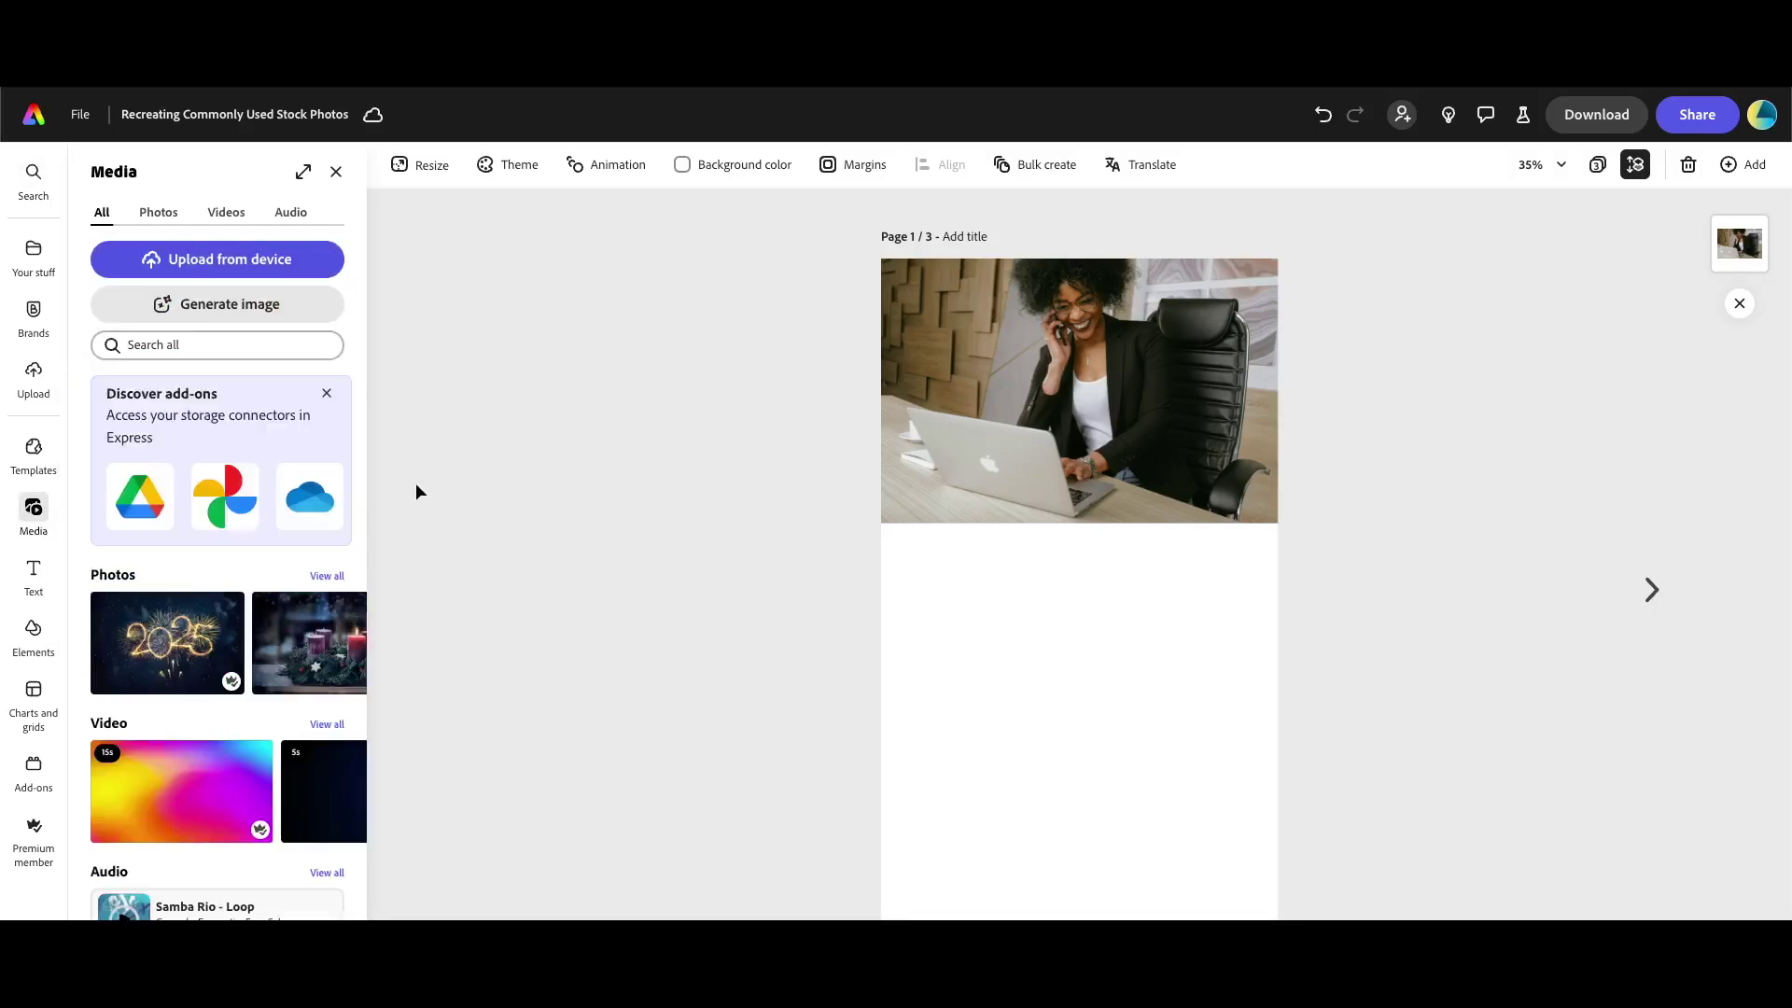
left_click(288, 306)
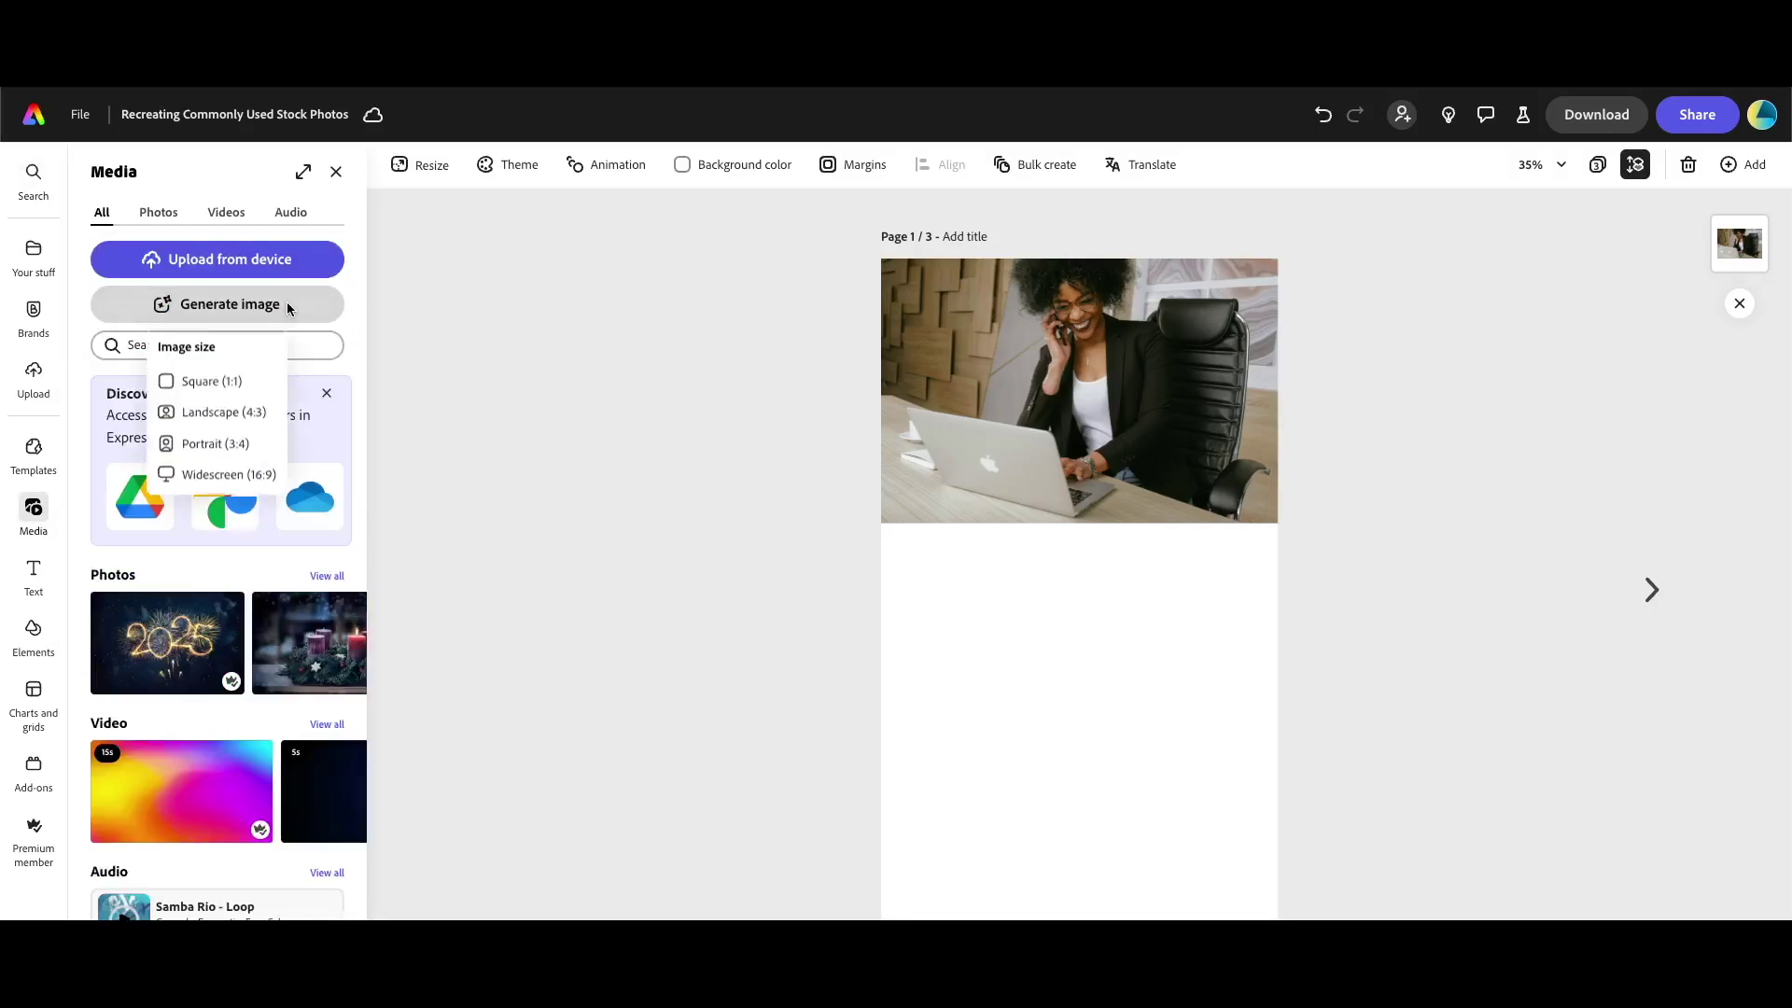
left_click(247, 416)
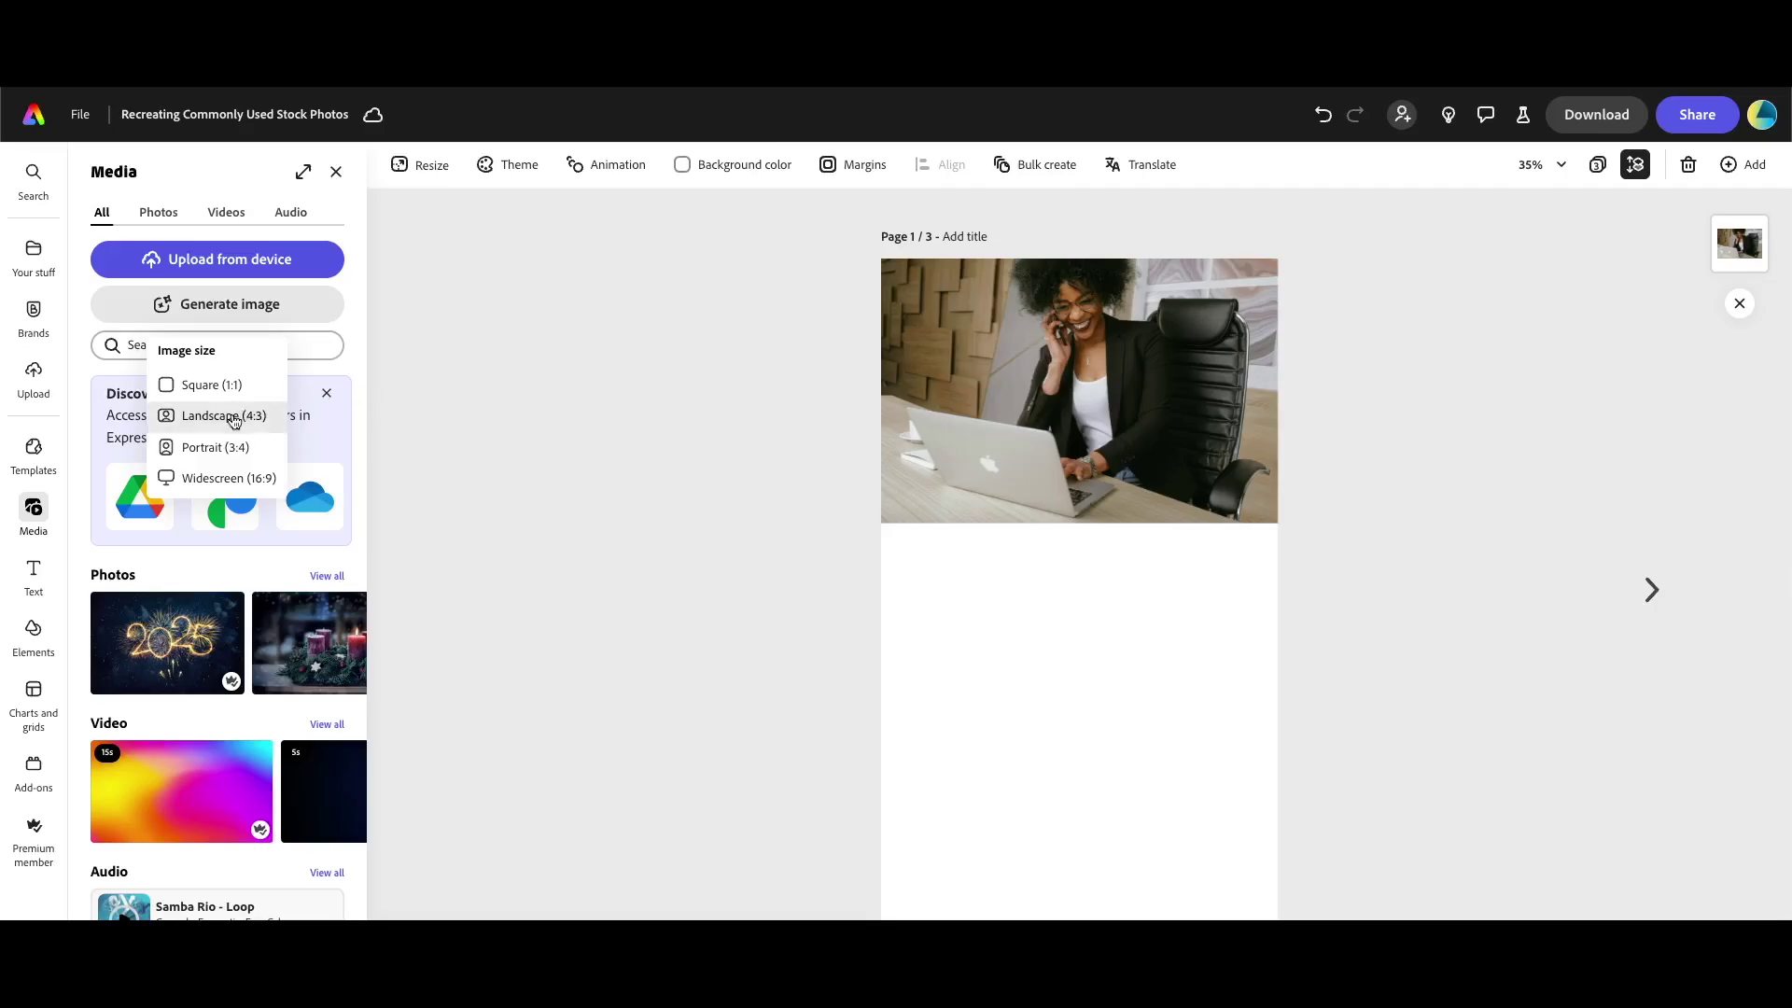
left_click_drag(1022, 729, 962, 729)
left_click_drag(1047, 788, 1288, 919)
- Generate "A woman in front of a laptop working at the office and talking on her cell phone" using the office photo as style and composition reference
left_click(197, 297)
type("A woman in front of a laptop working at the office and talking on her cell phone")
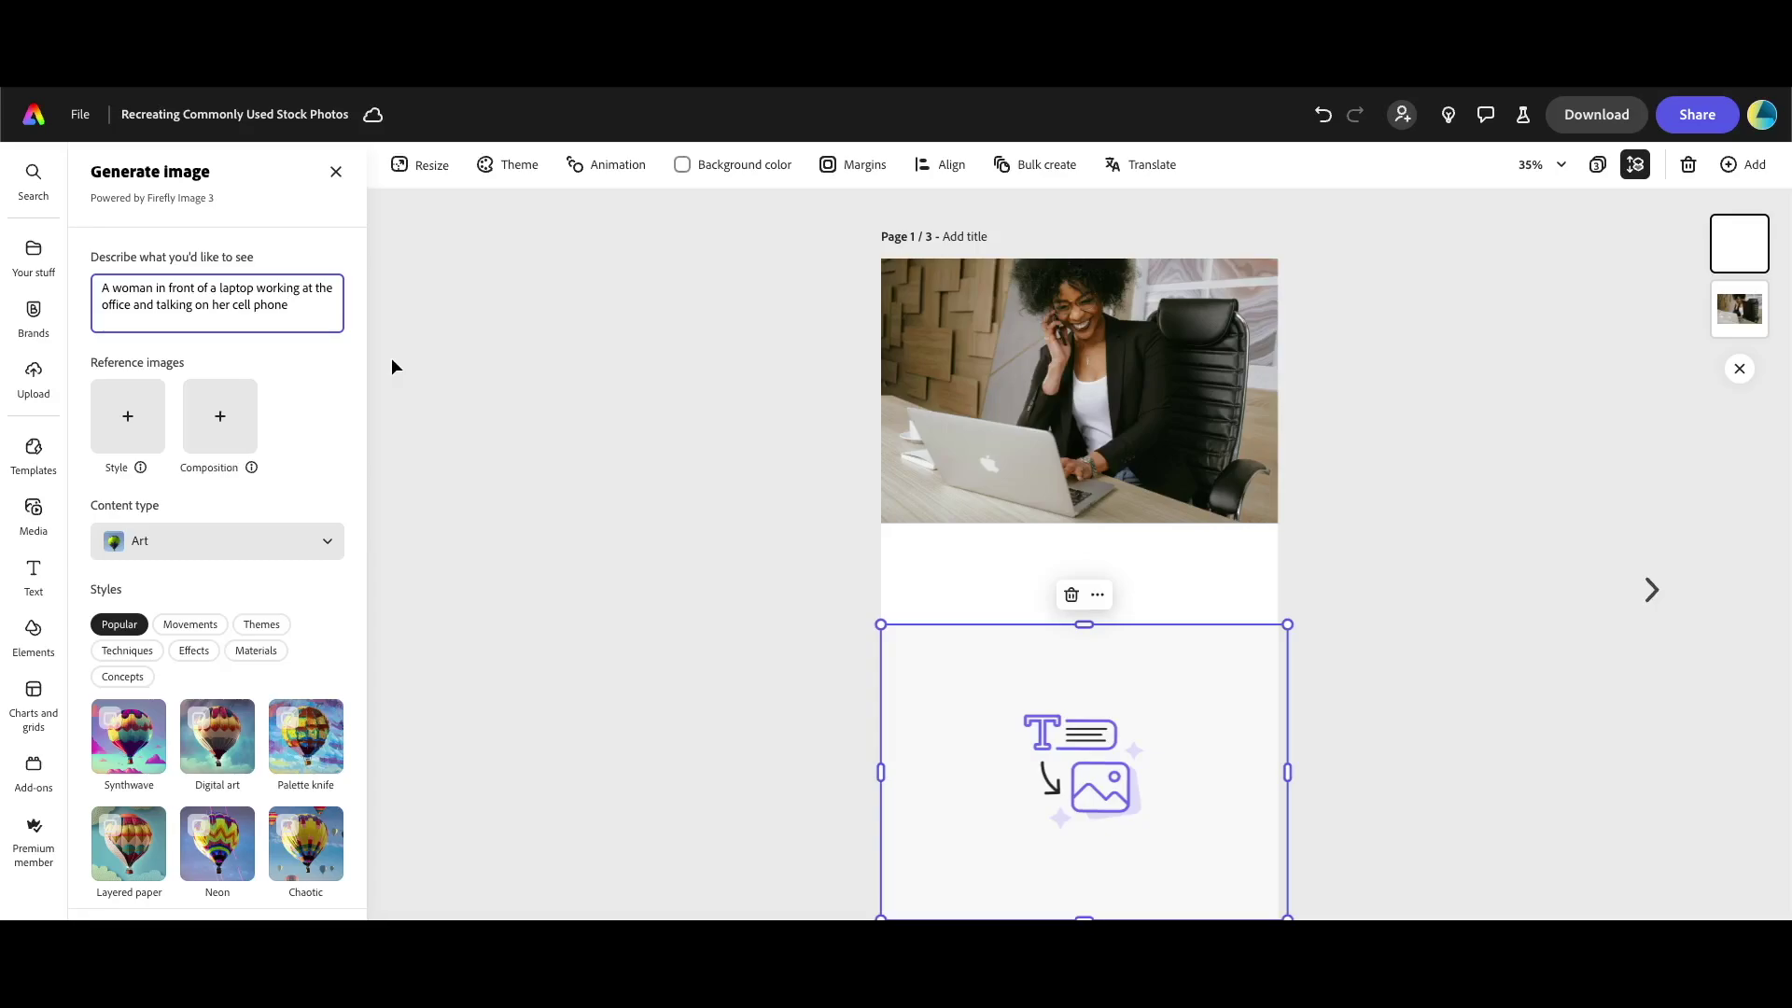
left_click(391, 356)
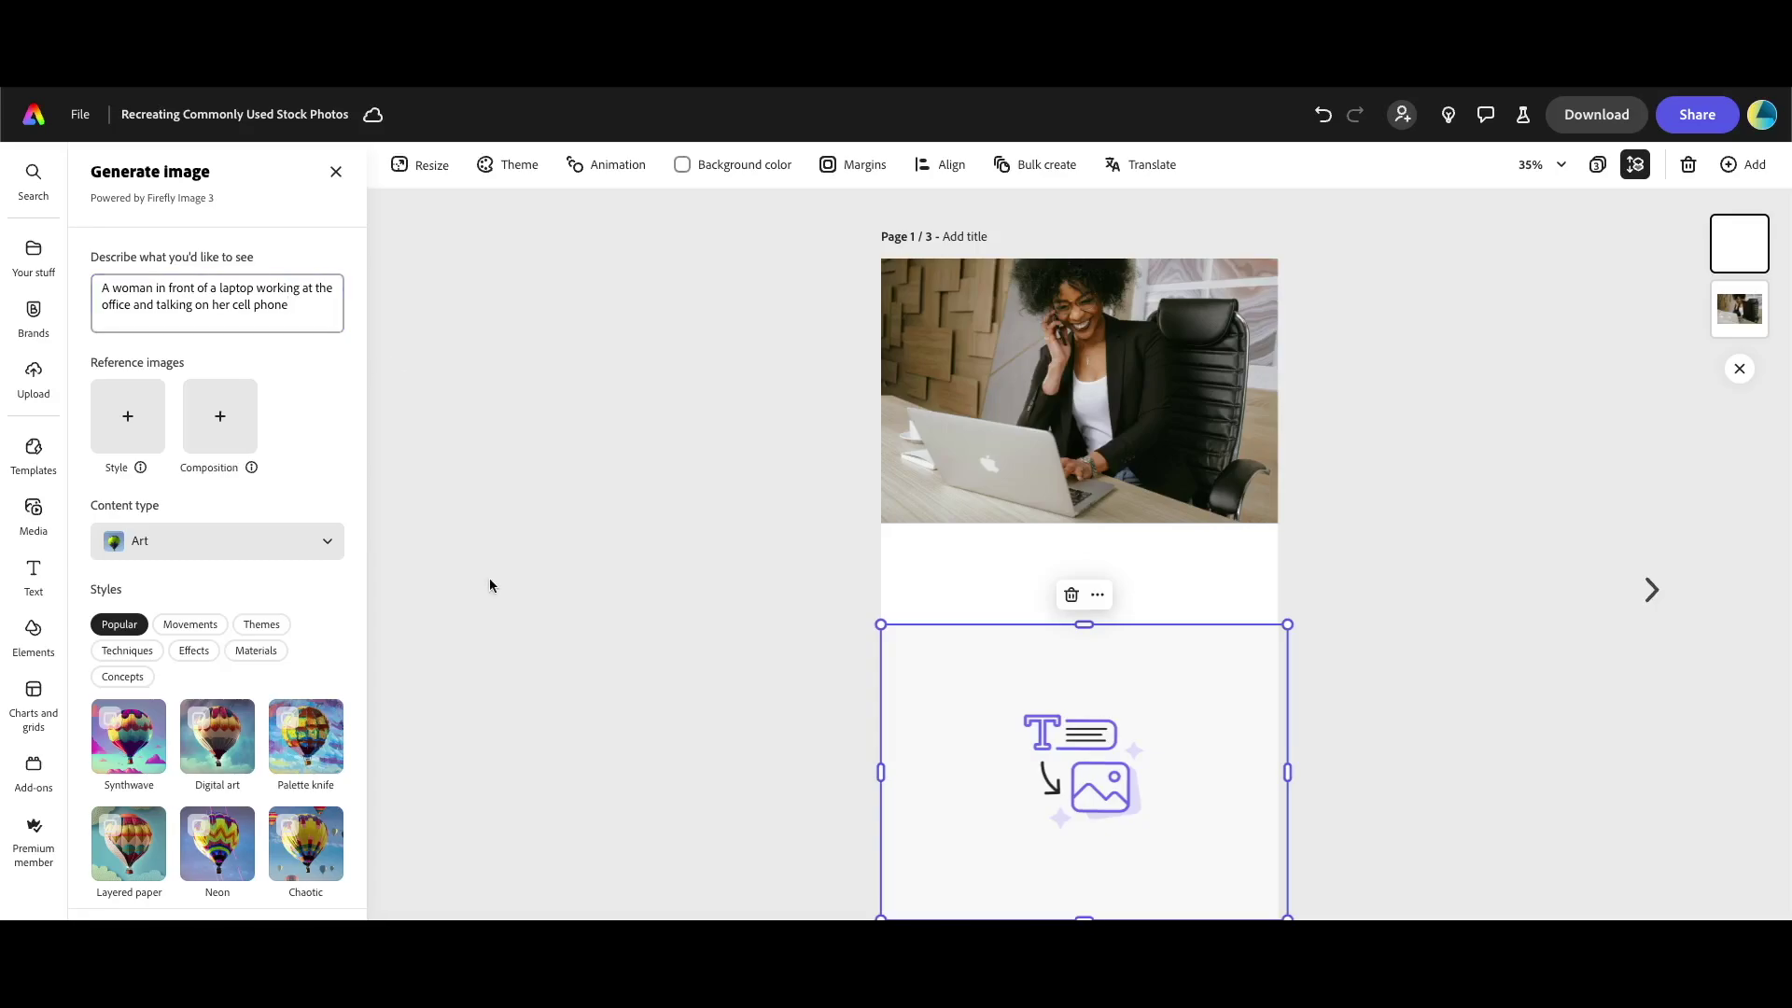
left_click(128, 424)
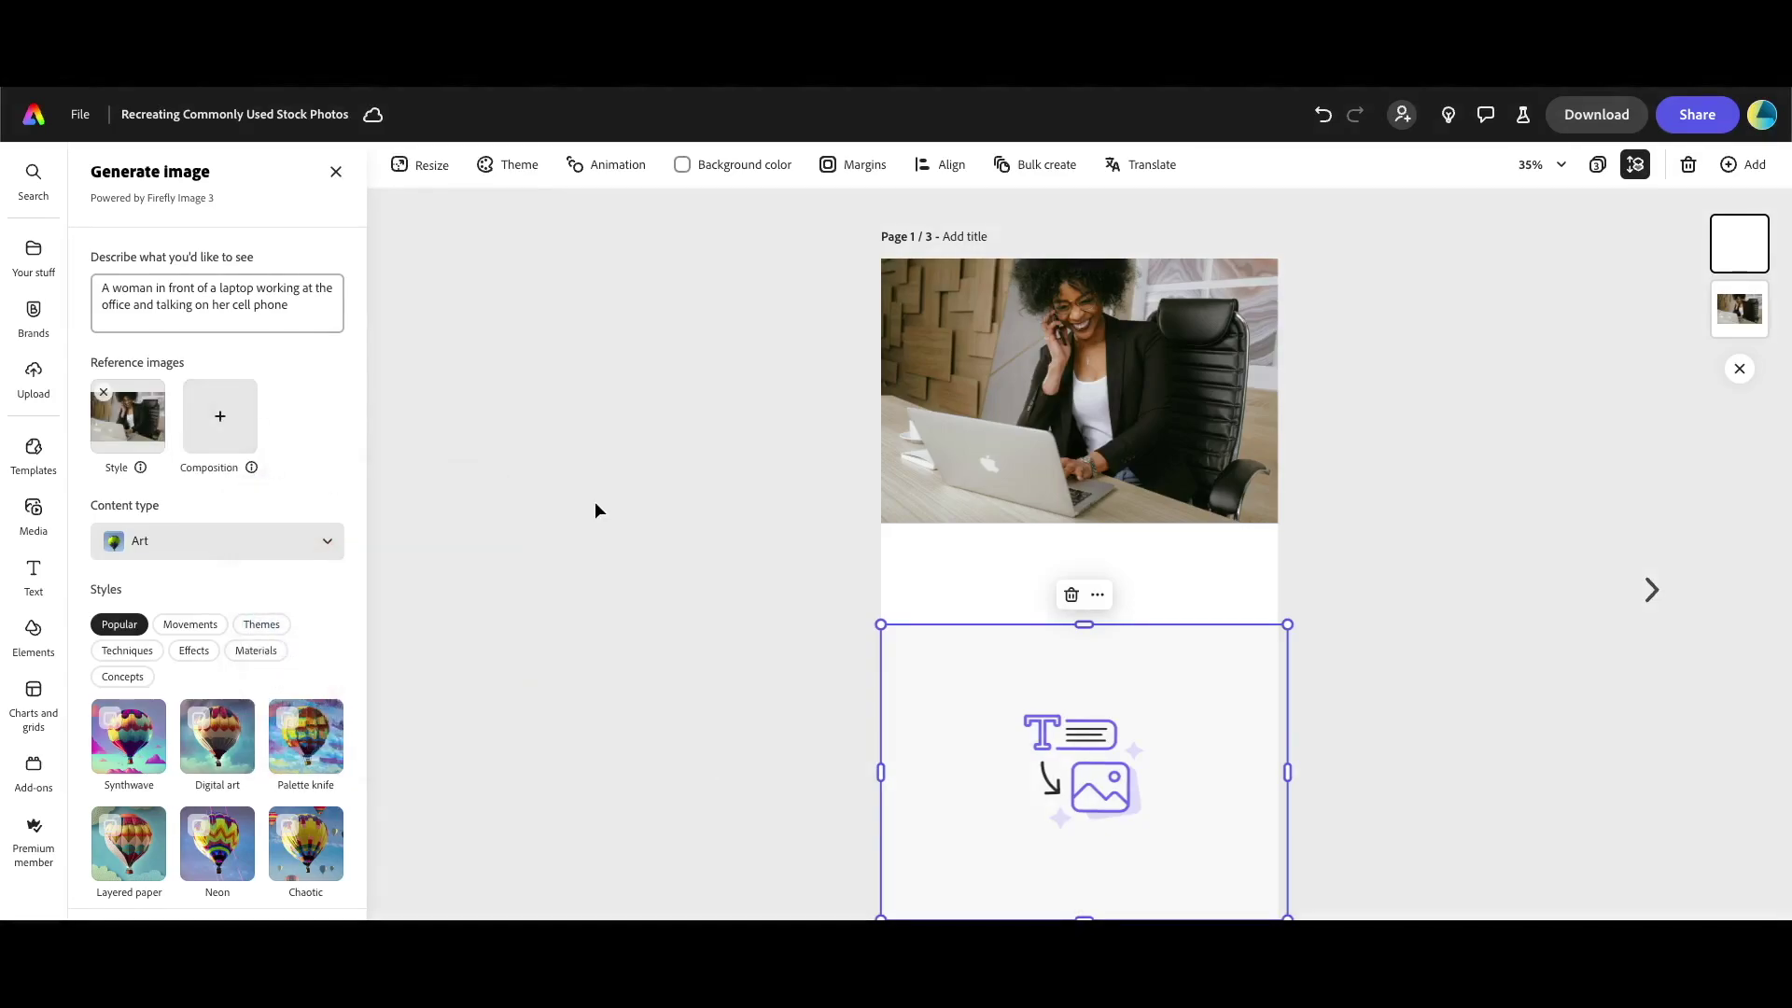
left_click(241, 430)
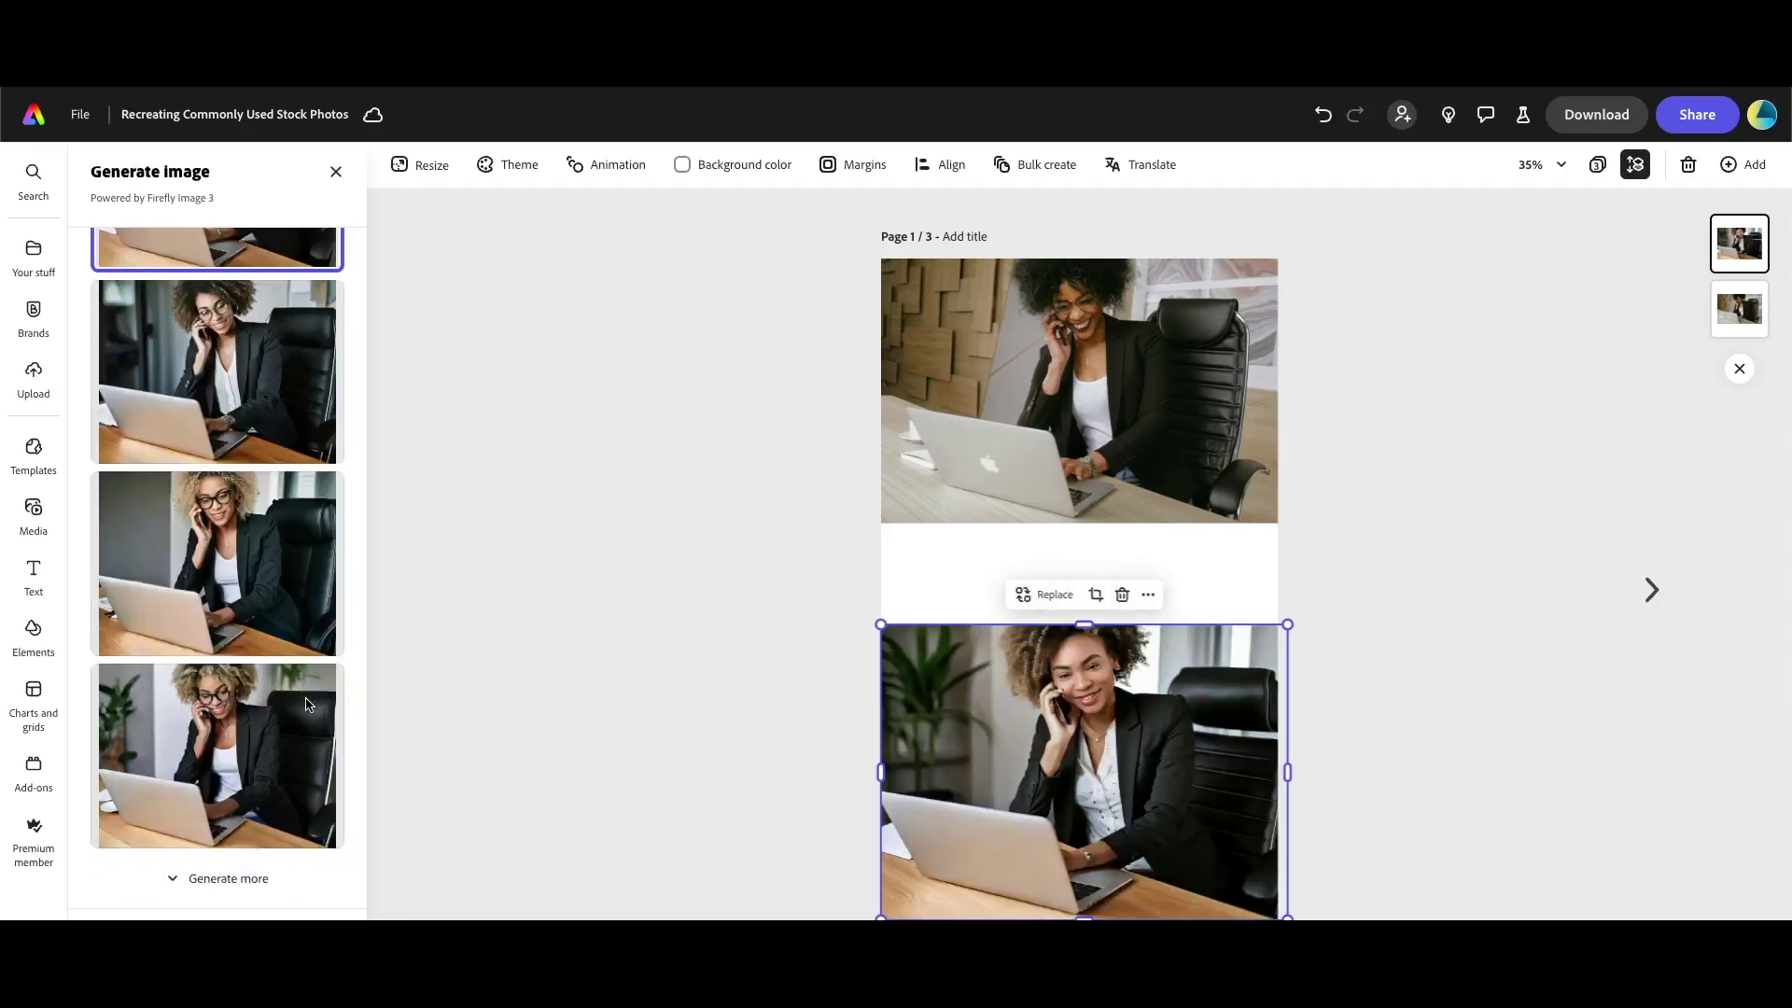
- Try out the generated variations of the office image on page 1 and apply the third one
scroll(308, 704, "up", 5)
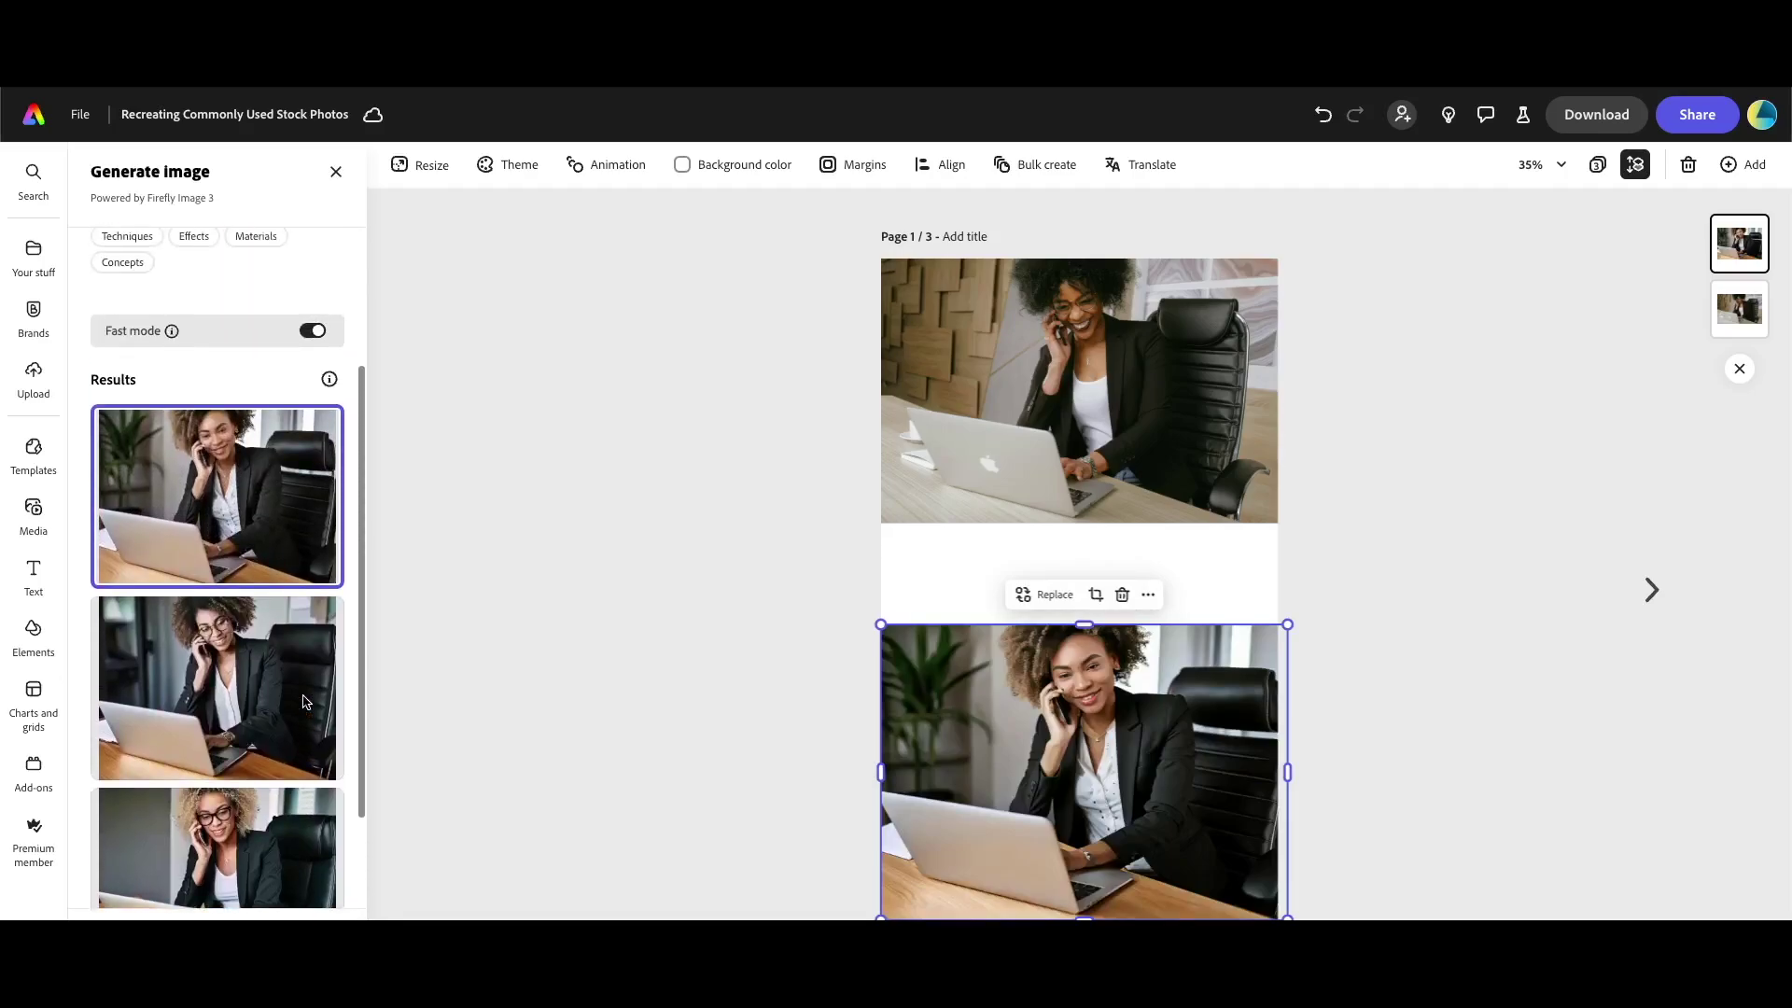
left_click(305, 701)
scroll(299, 718, "down", 2)
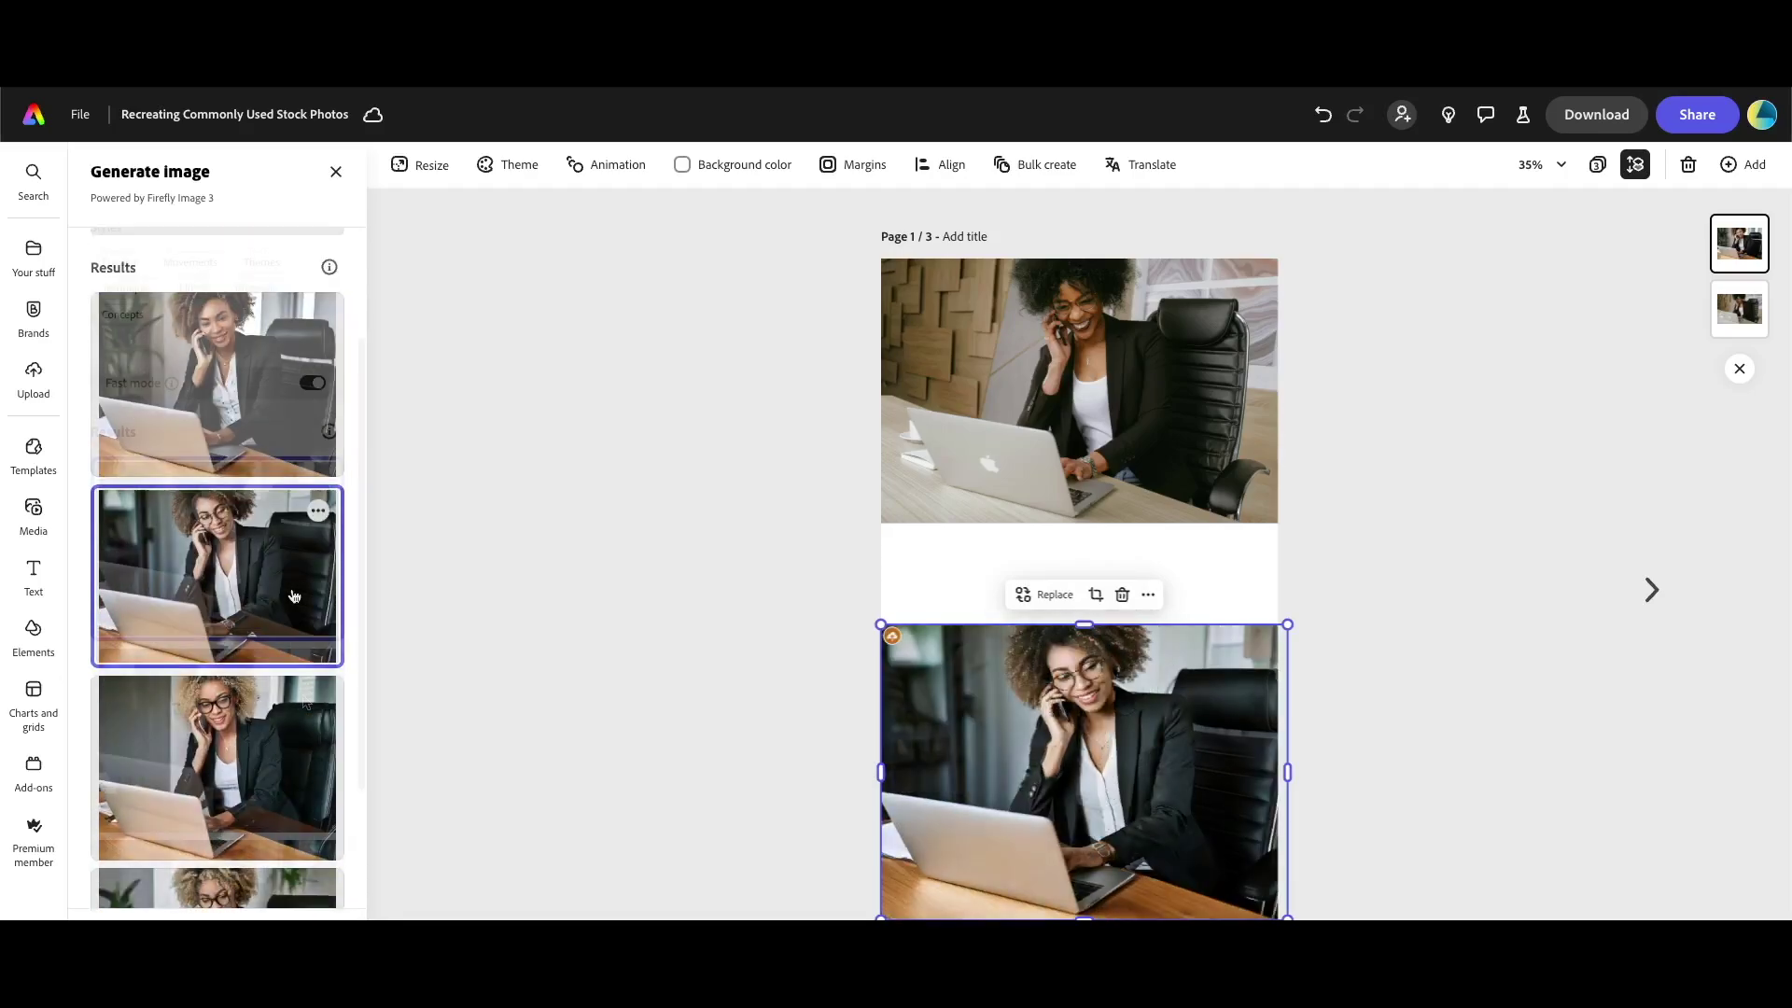
left_click(279, 758)
scroll(279, 758, "down", 1)
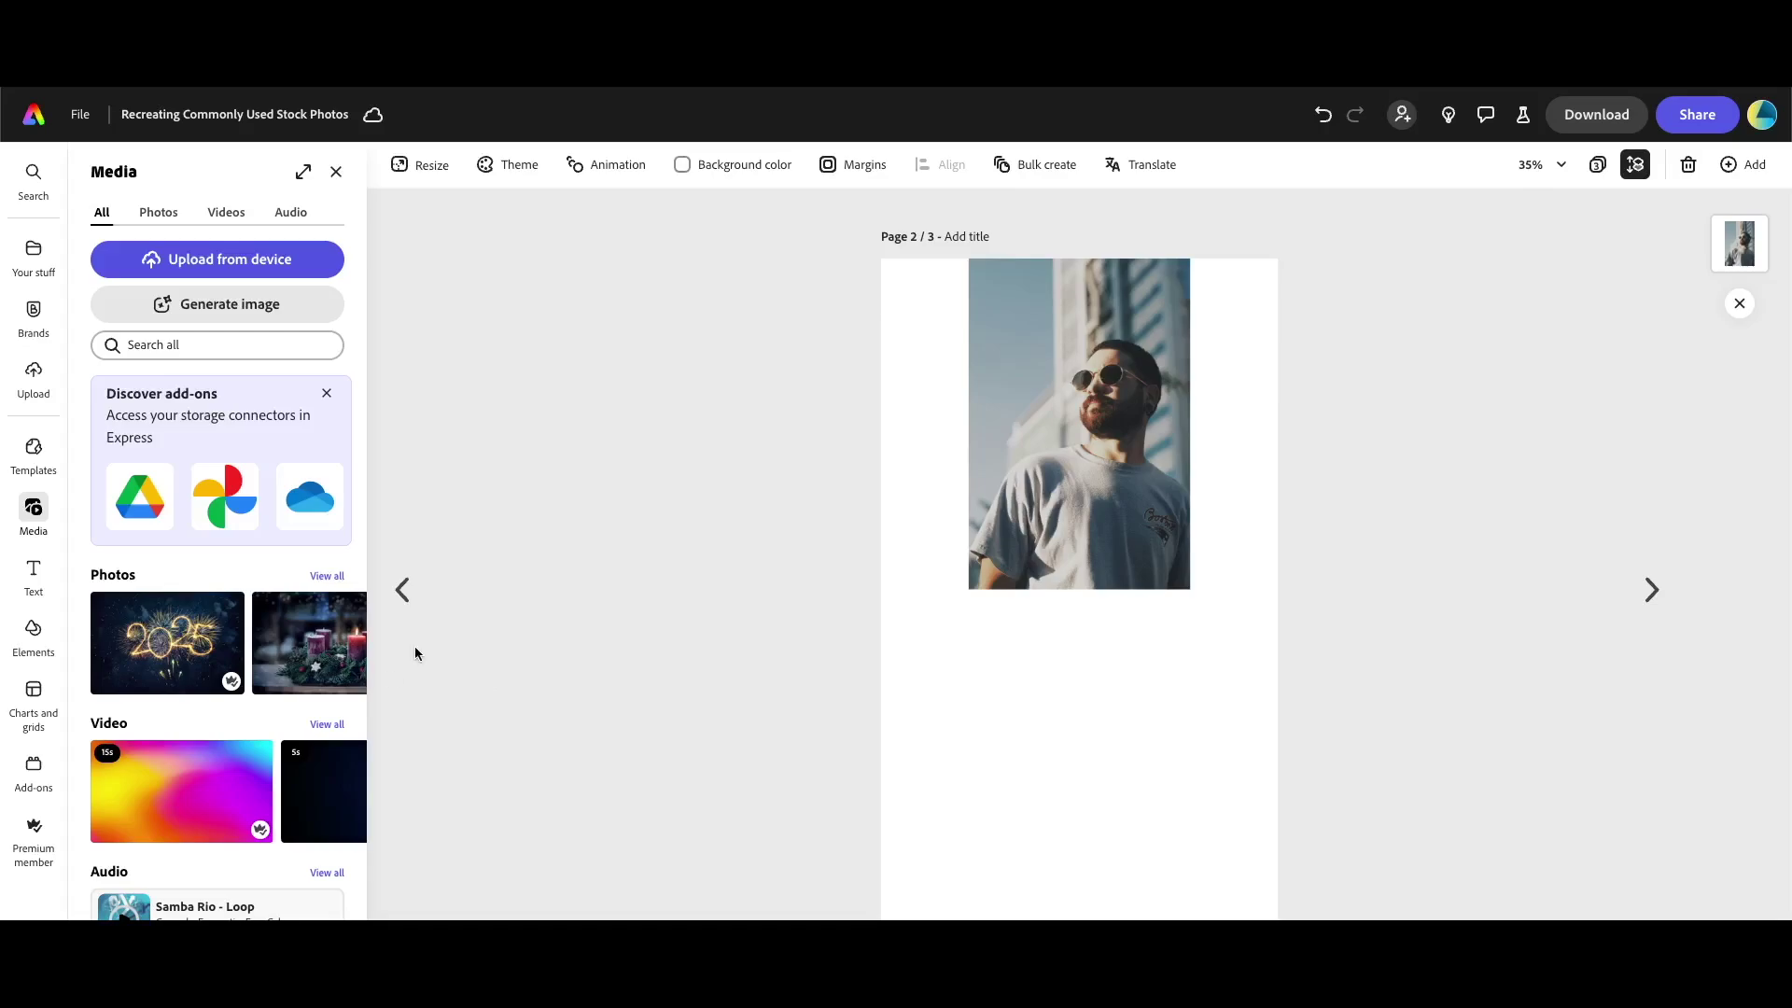
- Add a portrait (3:4) image generation frame on page 2 and place it below the man's photo at the photo's width
left_click(51, 515)
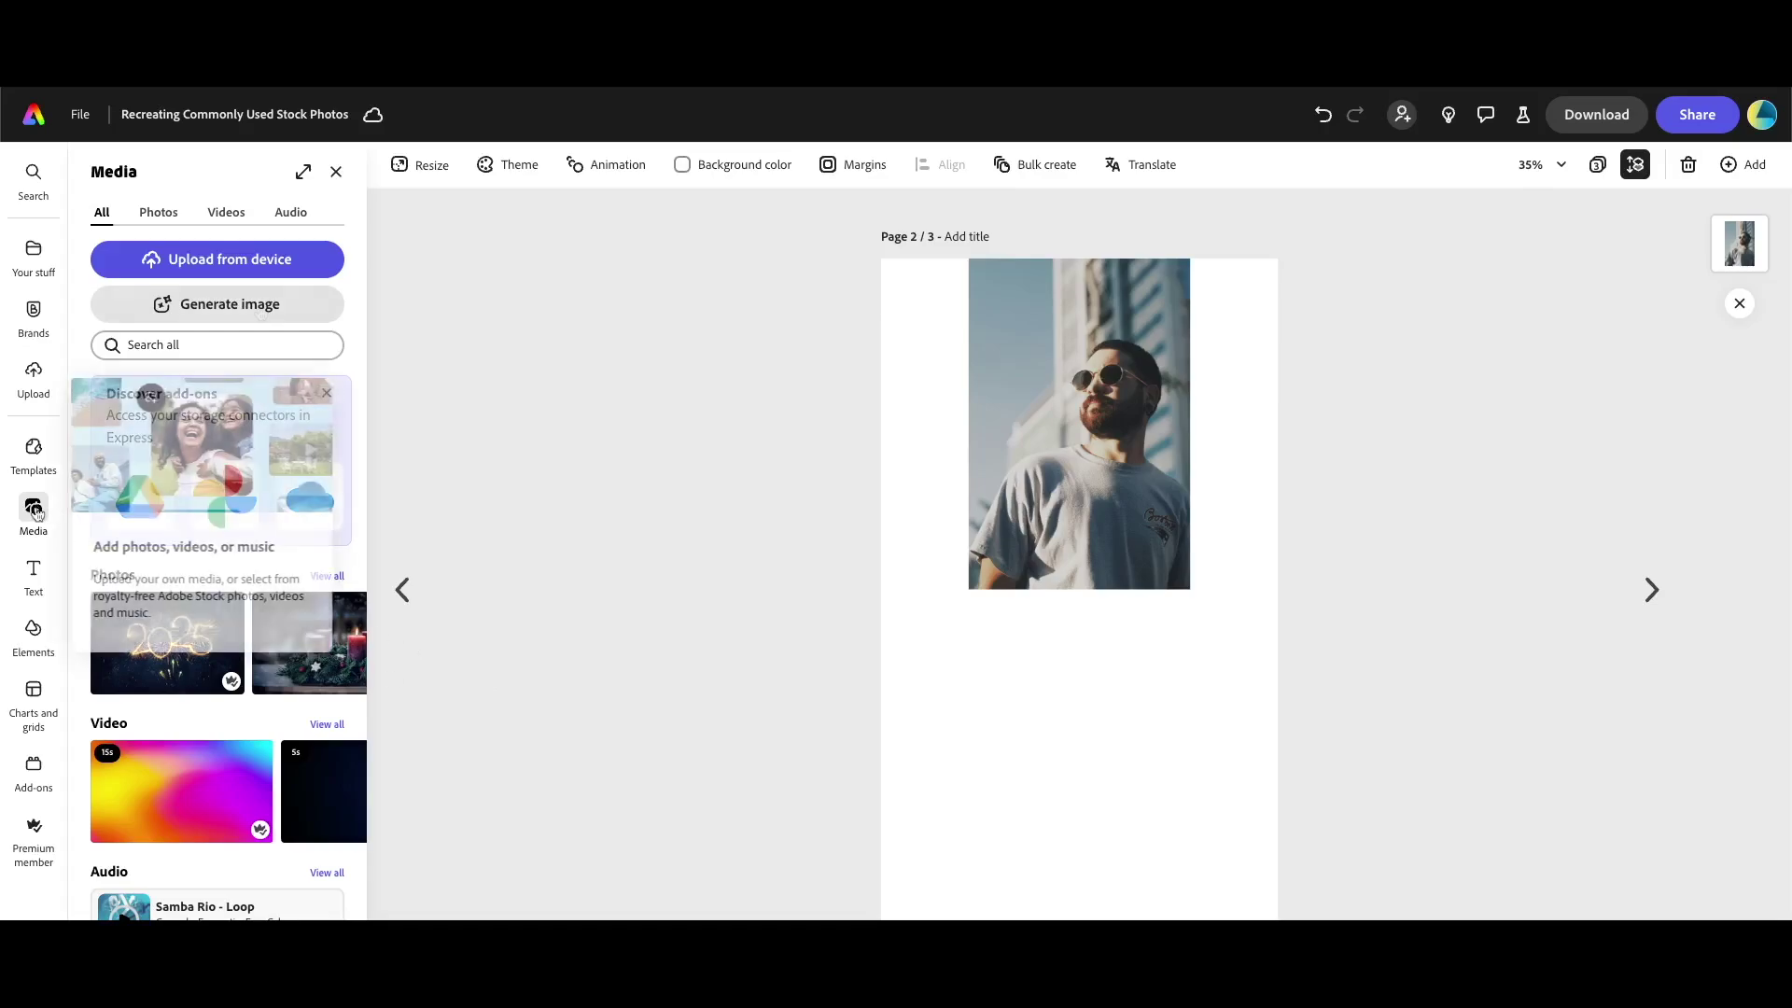
left_click(260, 312)
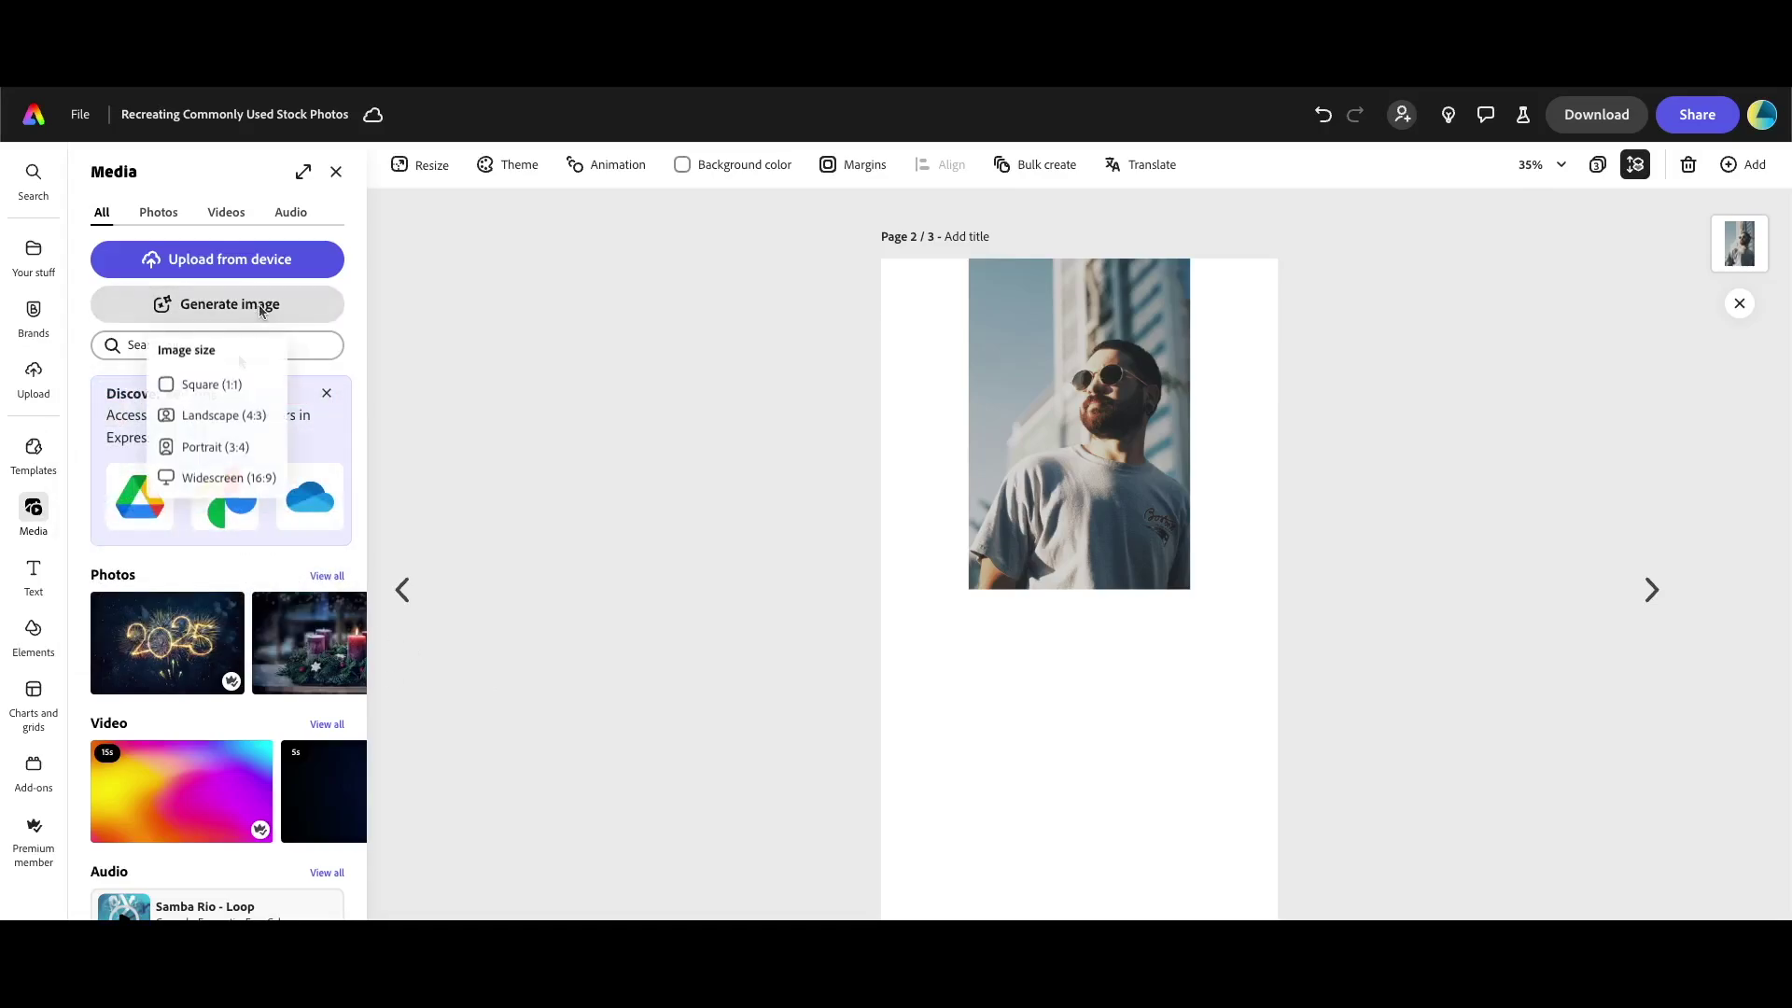
left_click(215, 449)
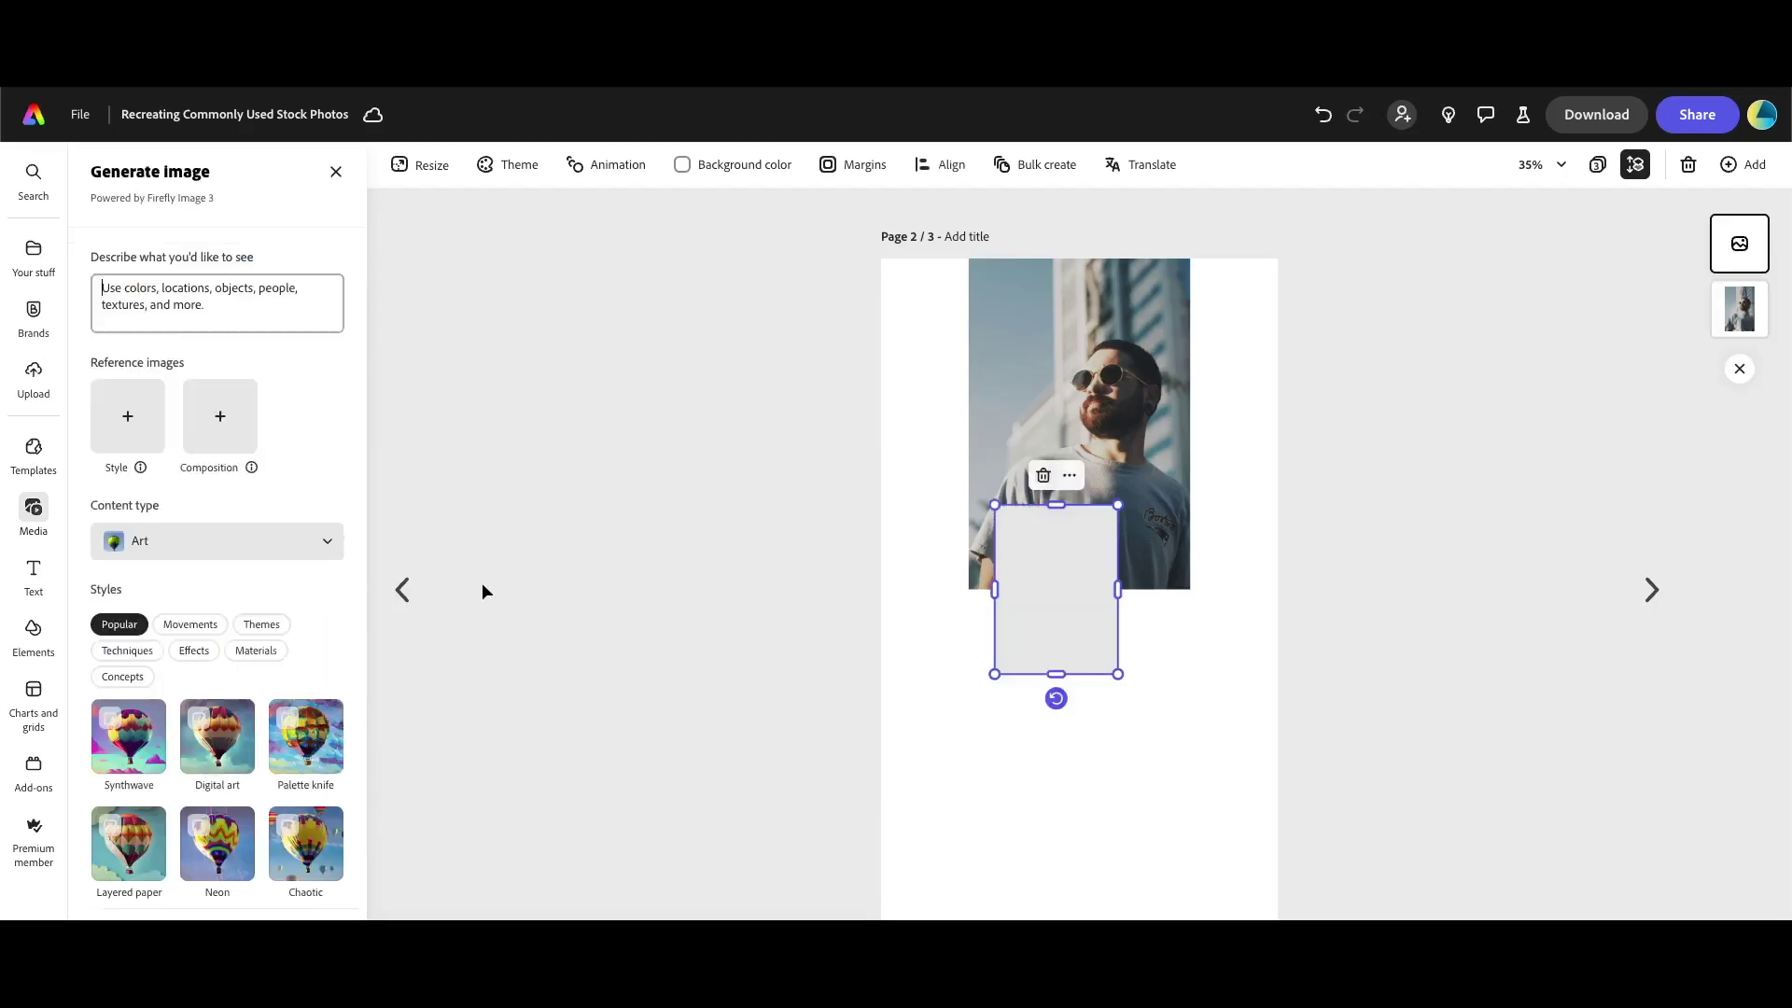
left_click_drag(1075, 574, 1045, 802)
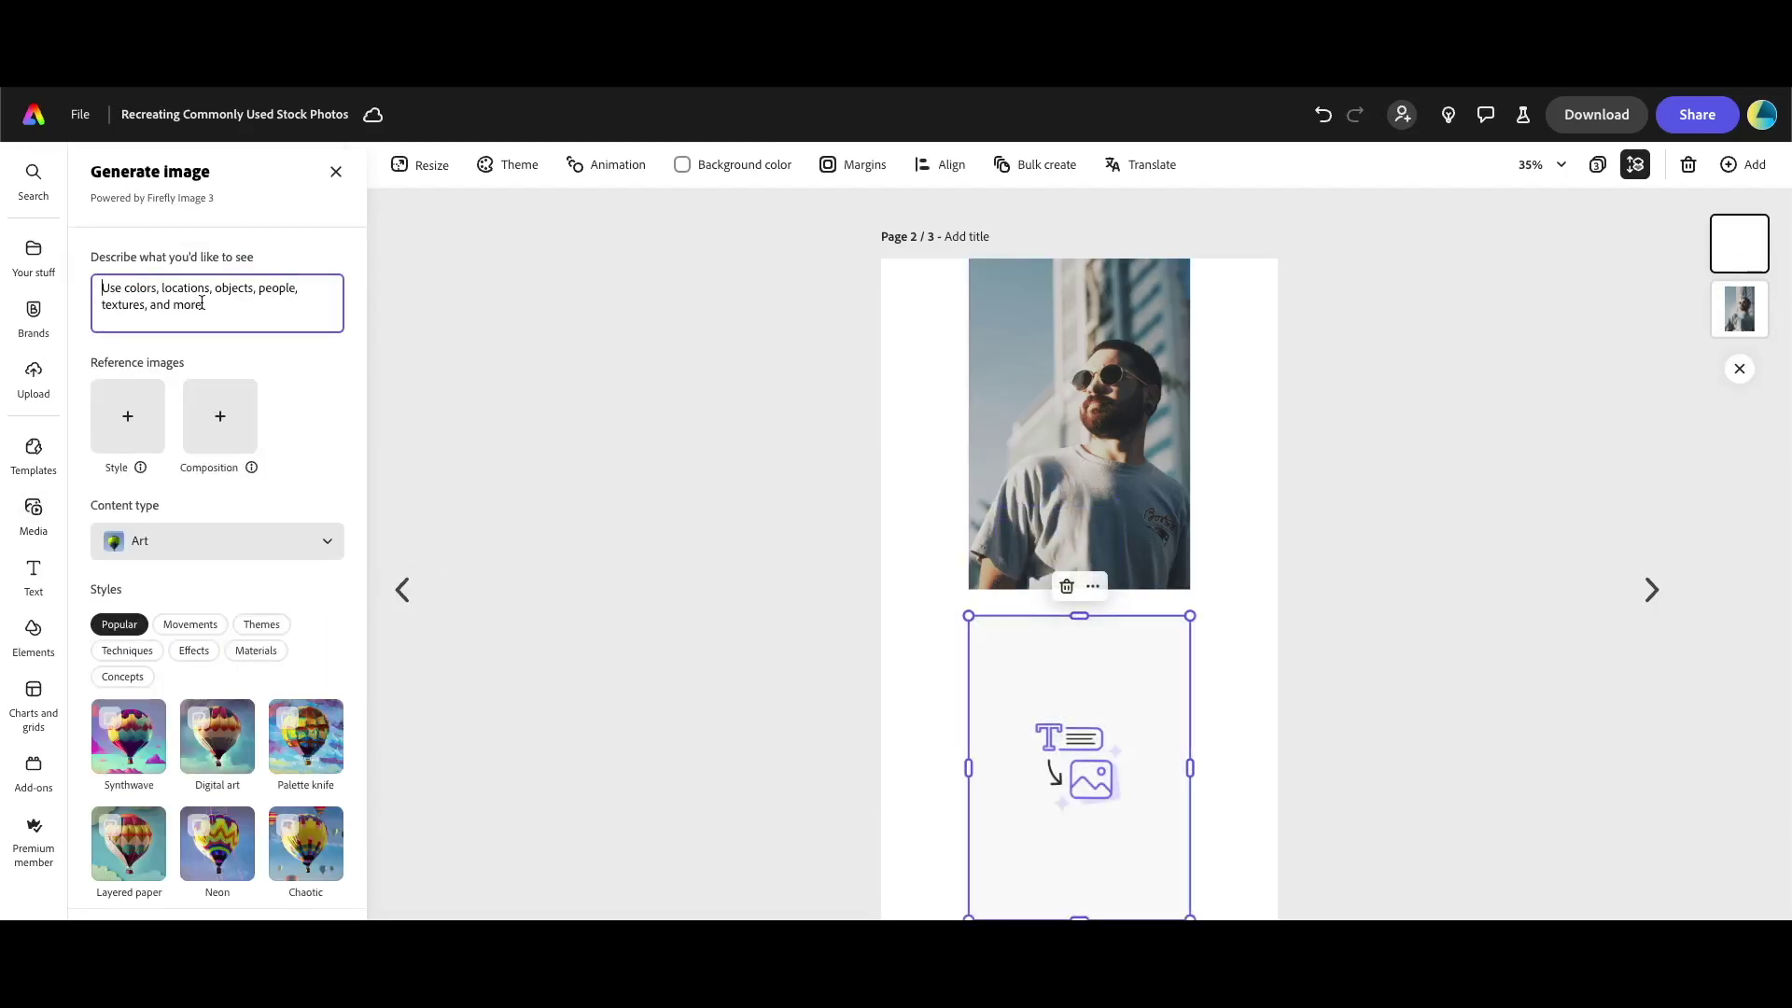
- Generate "Young male person with sunglasses" with the man's photo as style reference, and apply the fourth variation after comparing the results
type("Young male person with sunglasses")
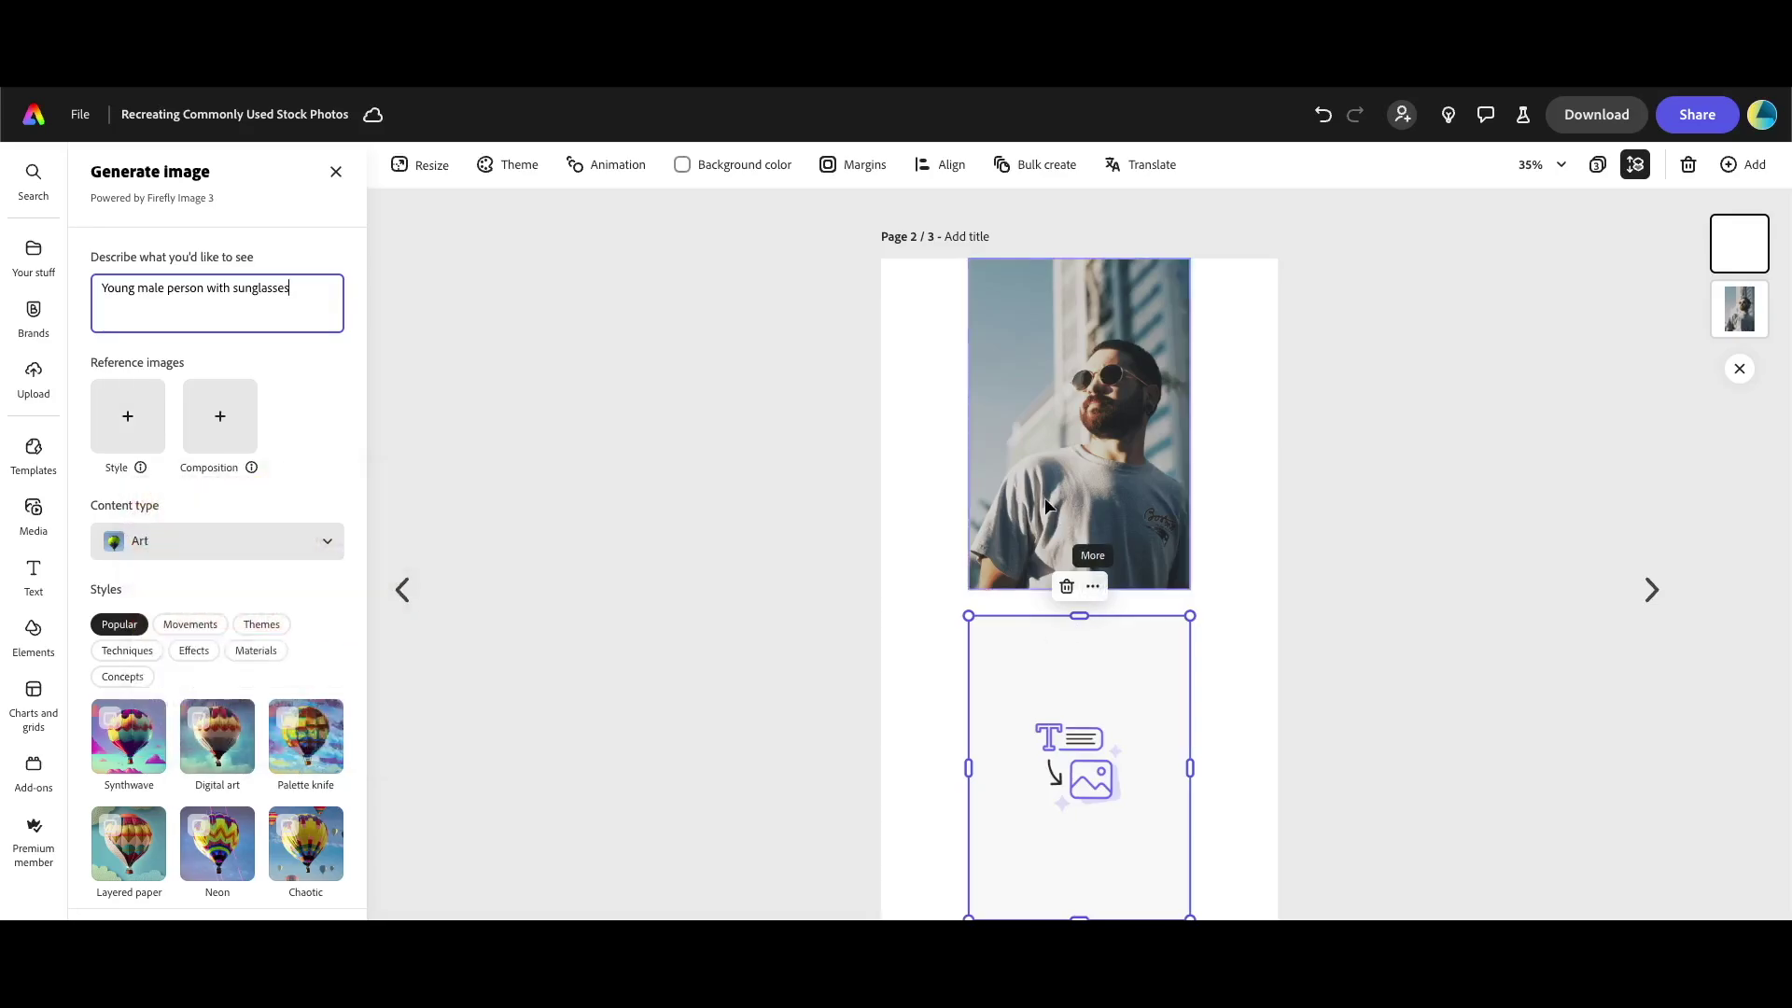
left_click(140, 440)
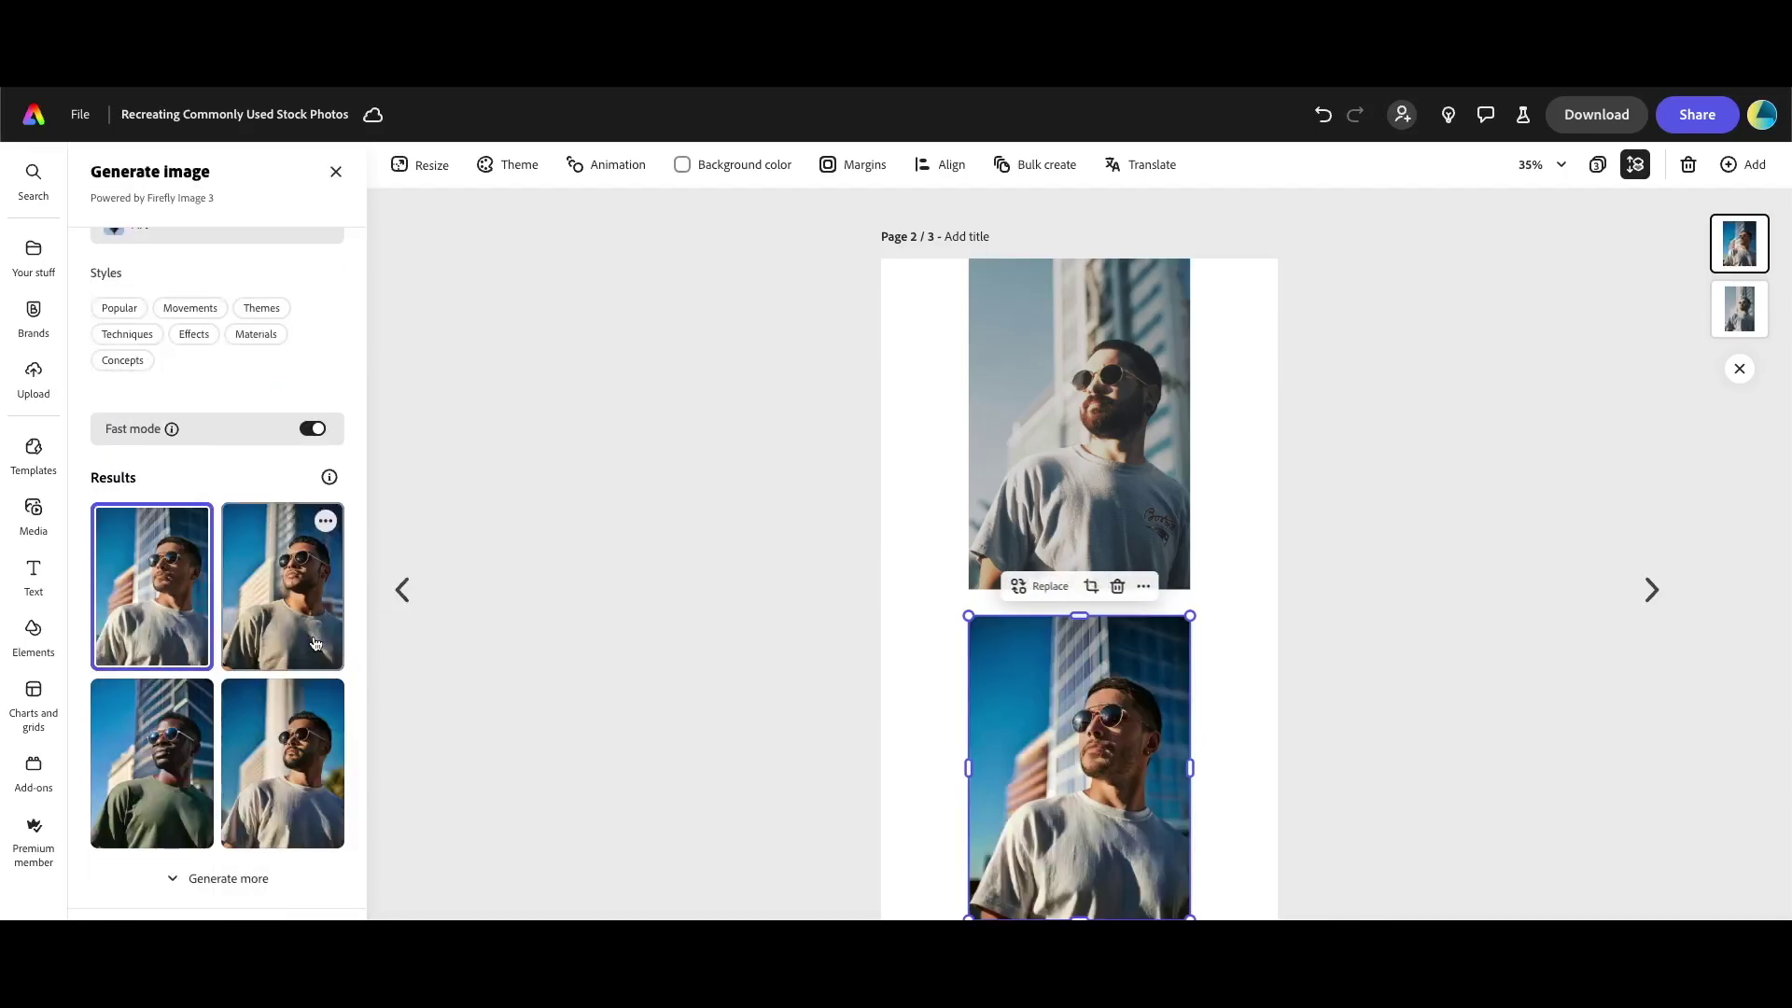
left_click(308, 773)
left_click(152, 763)
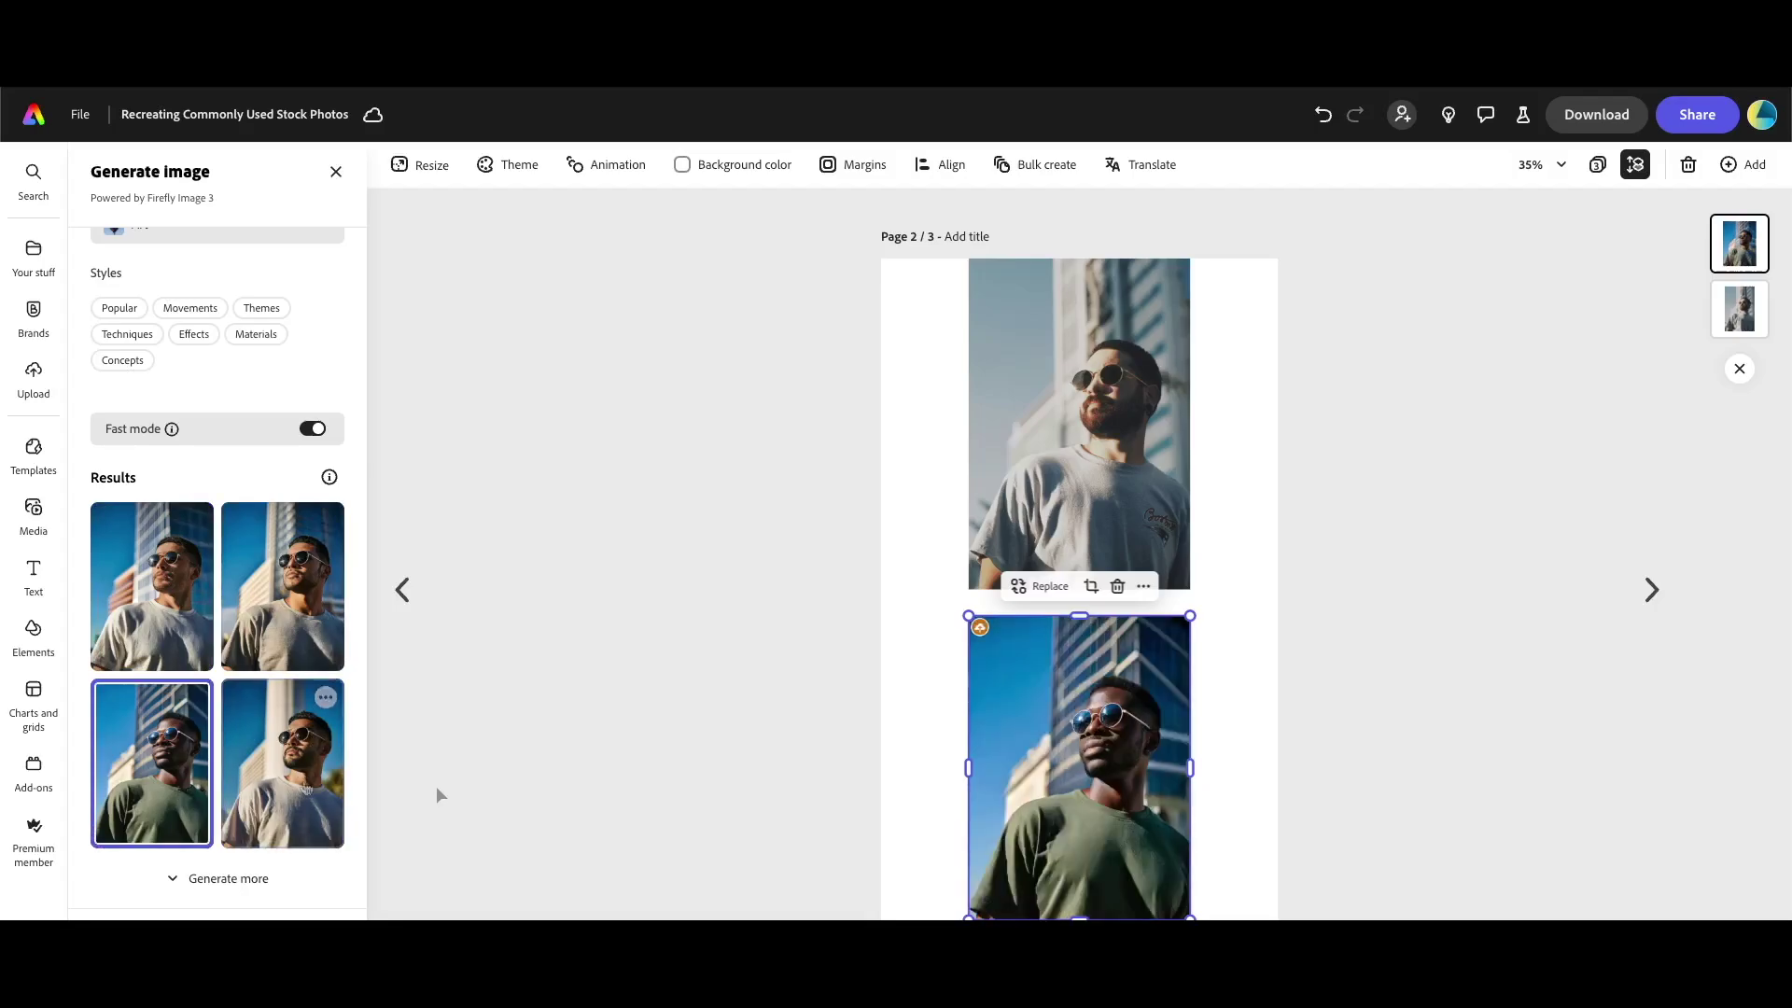
left_click(308, 560)
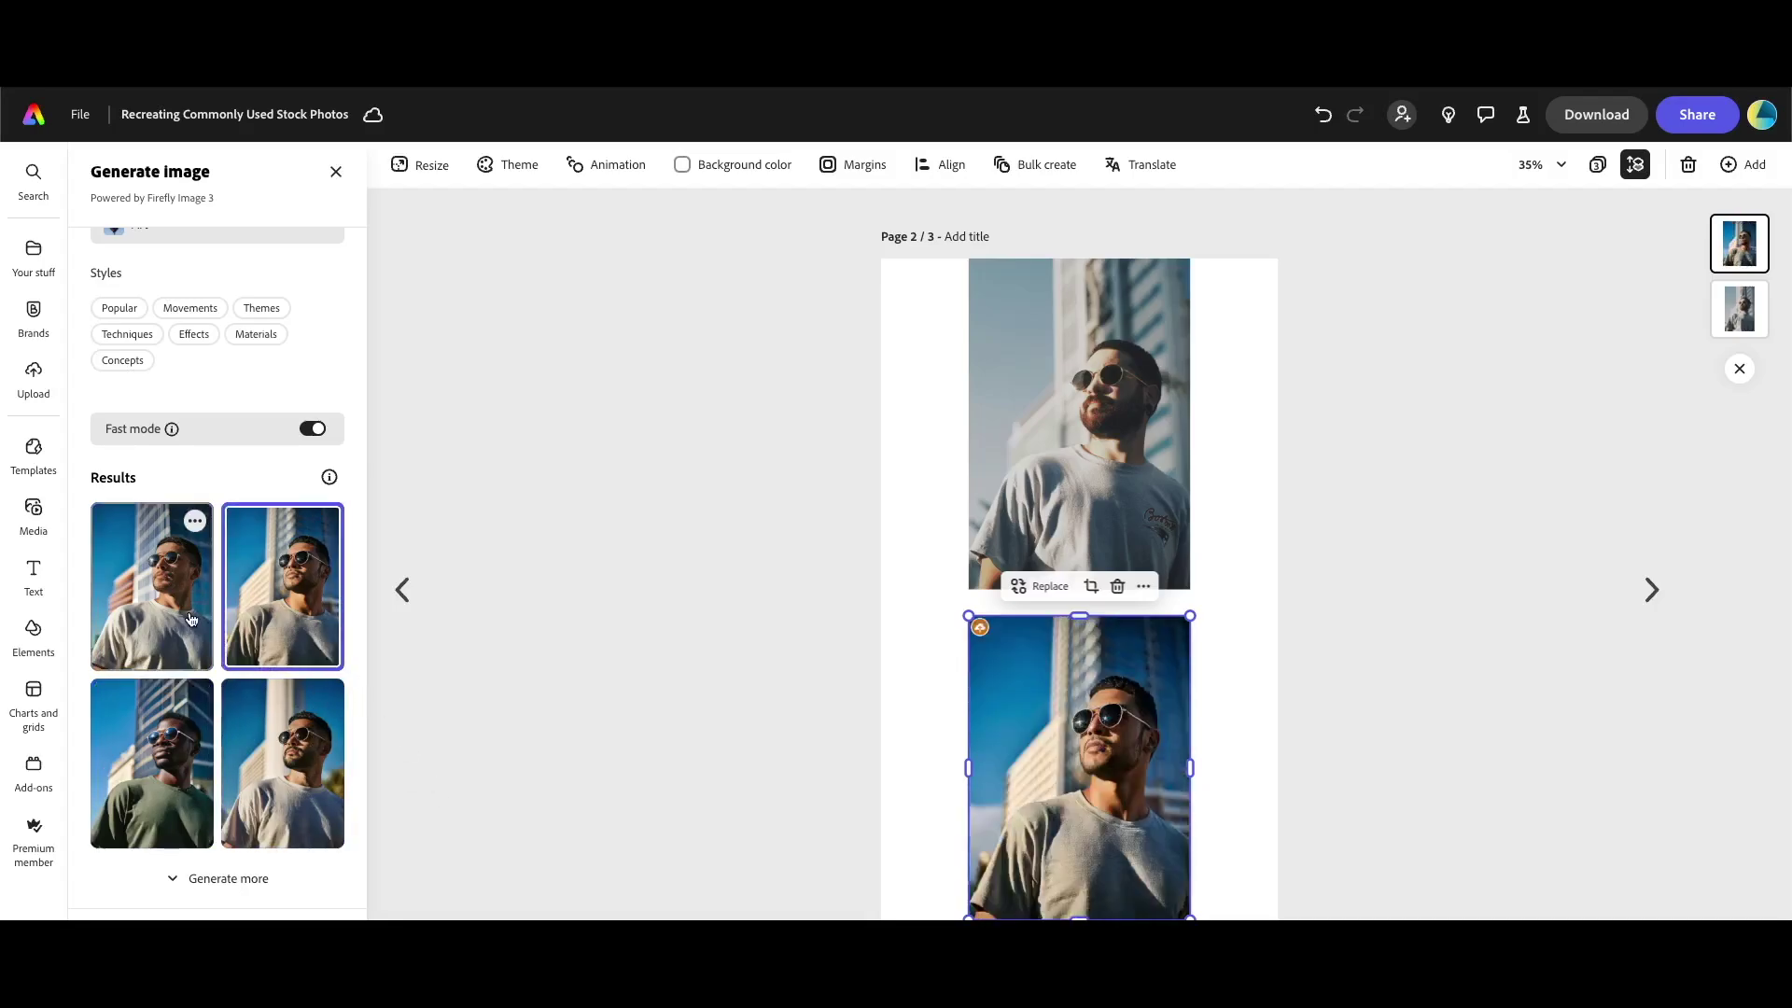
left_click(280, 765)
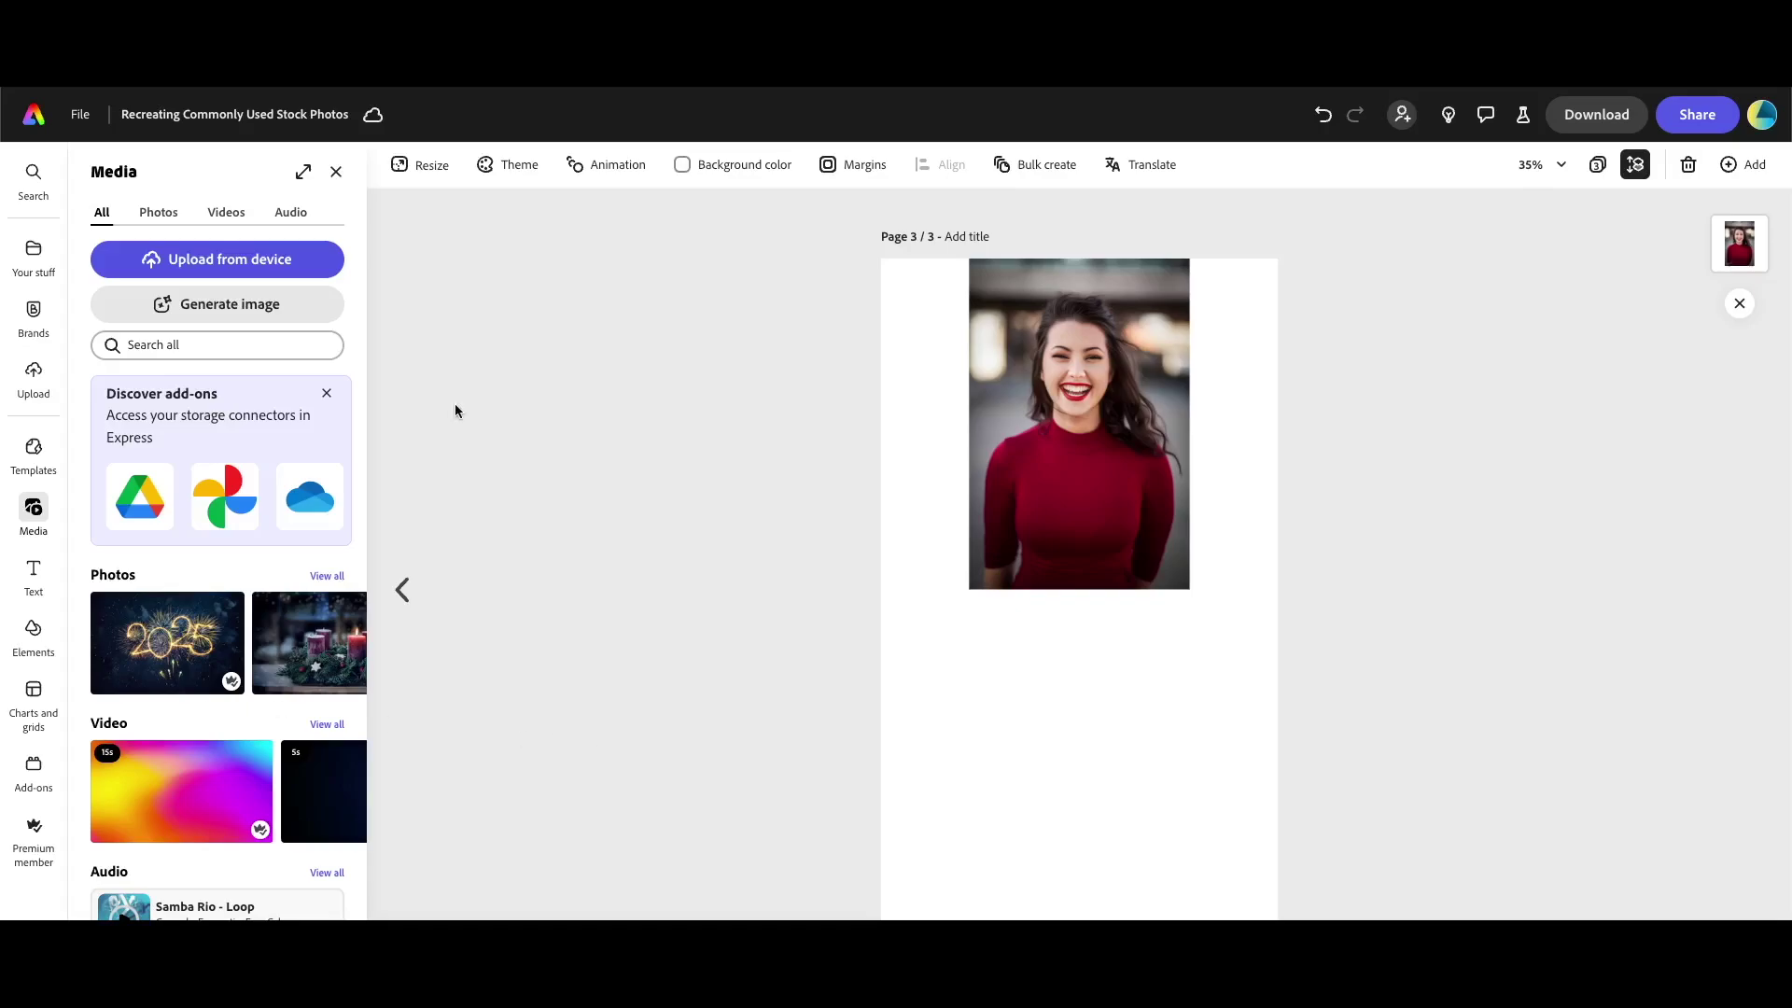
- Add a portrait (3:4) image generation frame below the woman's photo on page 3 and enlarge it to the photo's width
left_click(266, 309)
left_click(213, 444)
left_click_drag(1032, 640, 1009, 875)
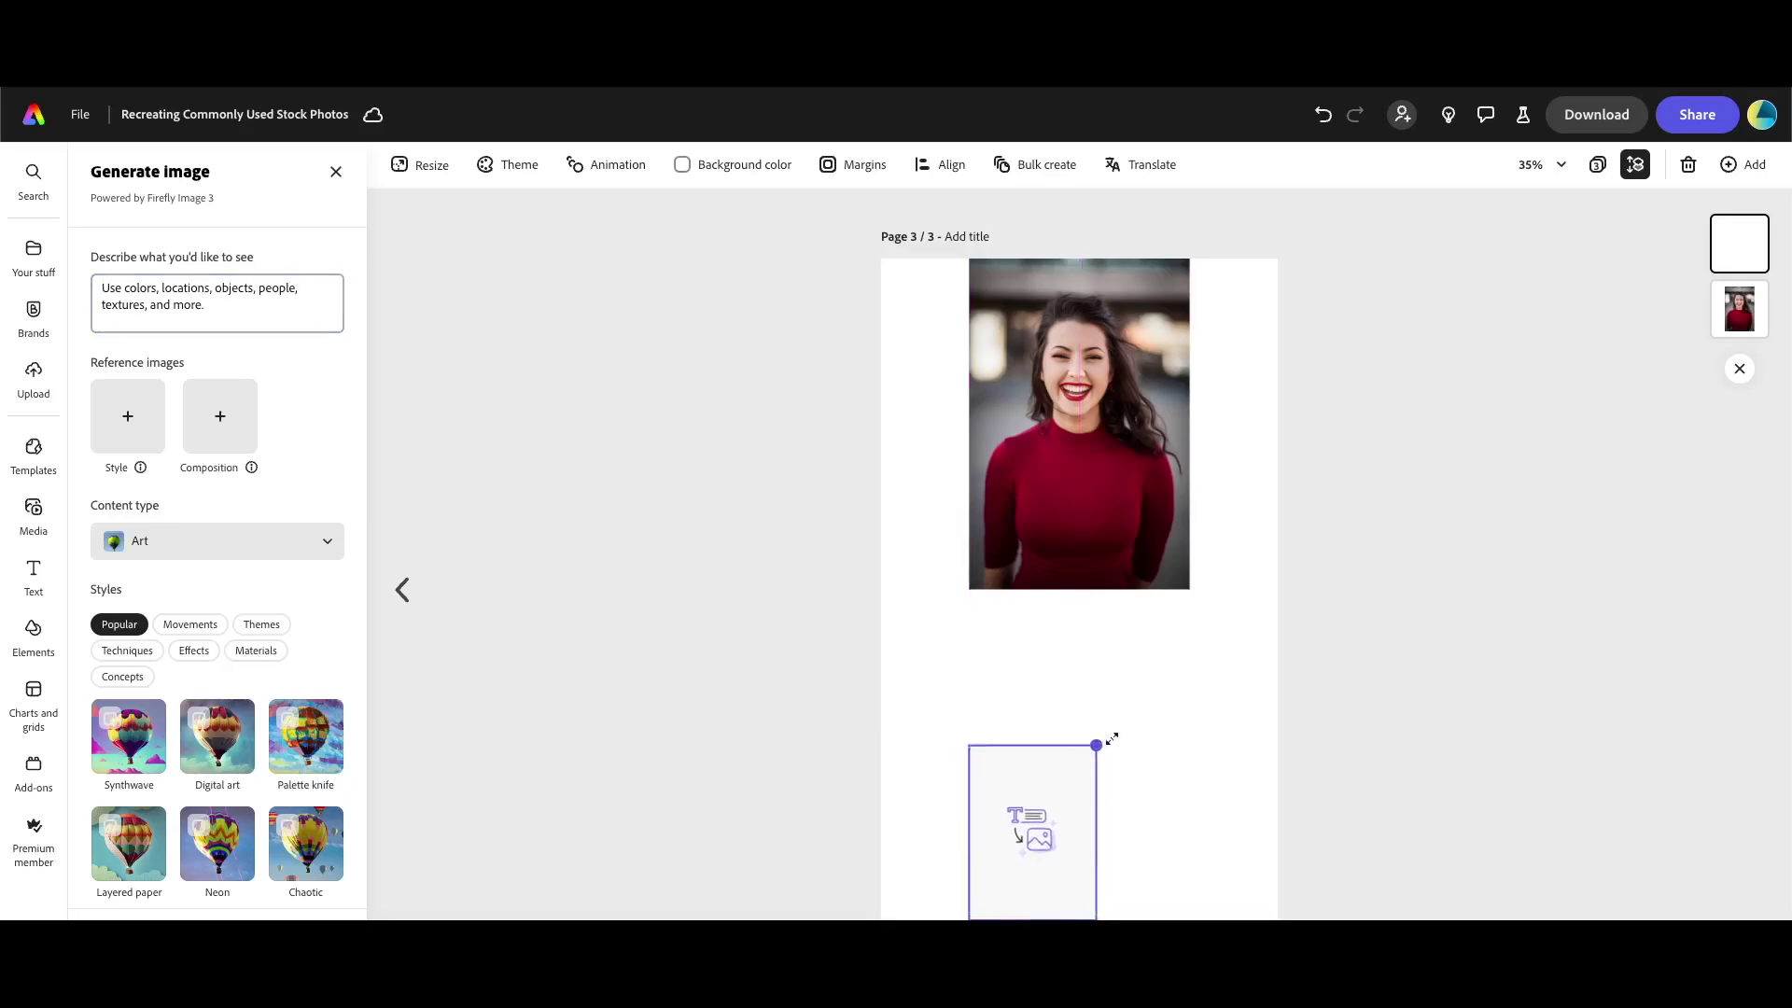
left_click_drag(1096, 745, 1189, 617)
- Generate an image from the prompt "Young female person smiling" with the photo of the woman in red as style reference
left_click(217, 303)
type("Young female person smiling")
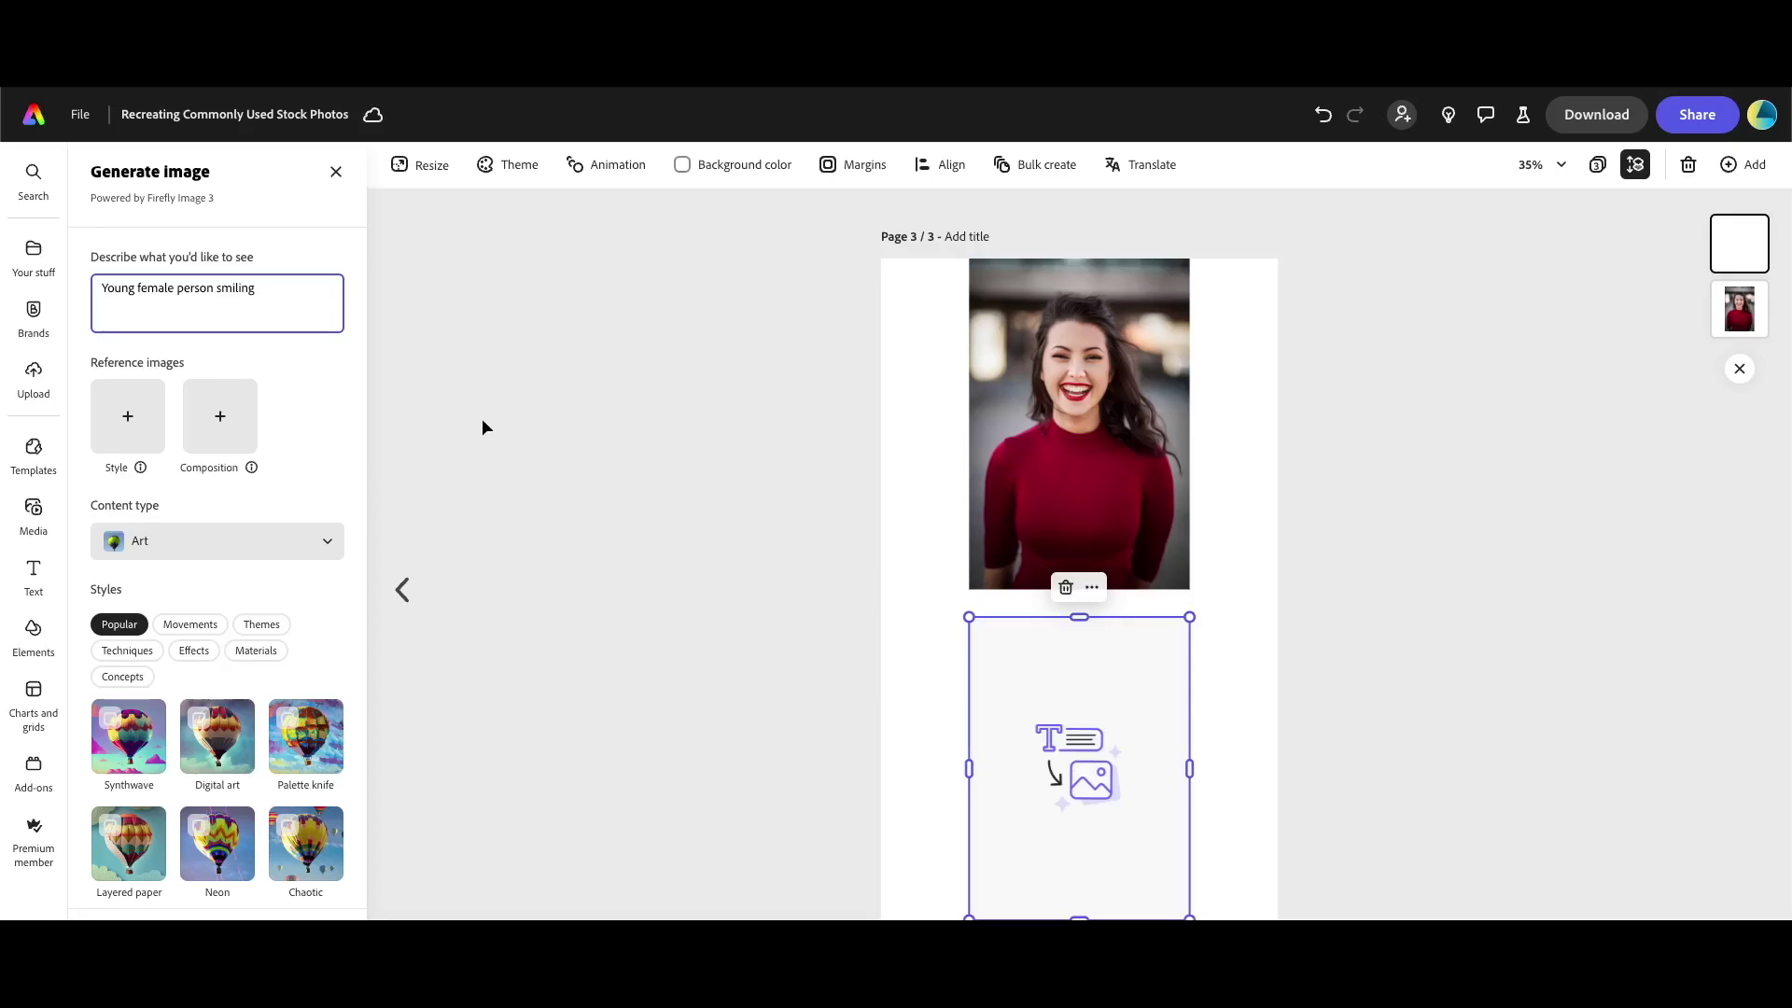
left_click(136, 439)
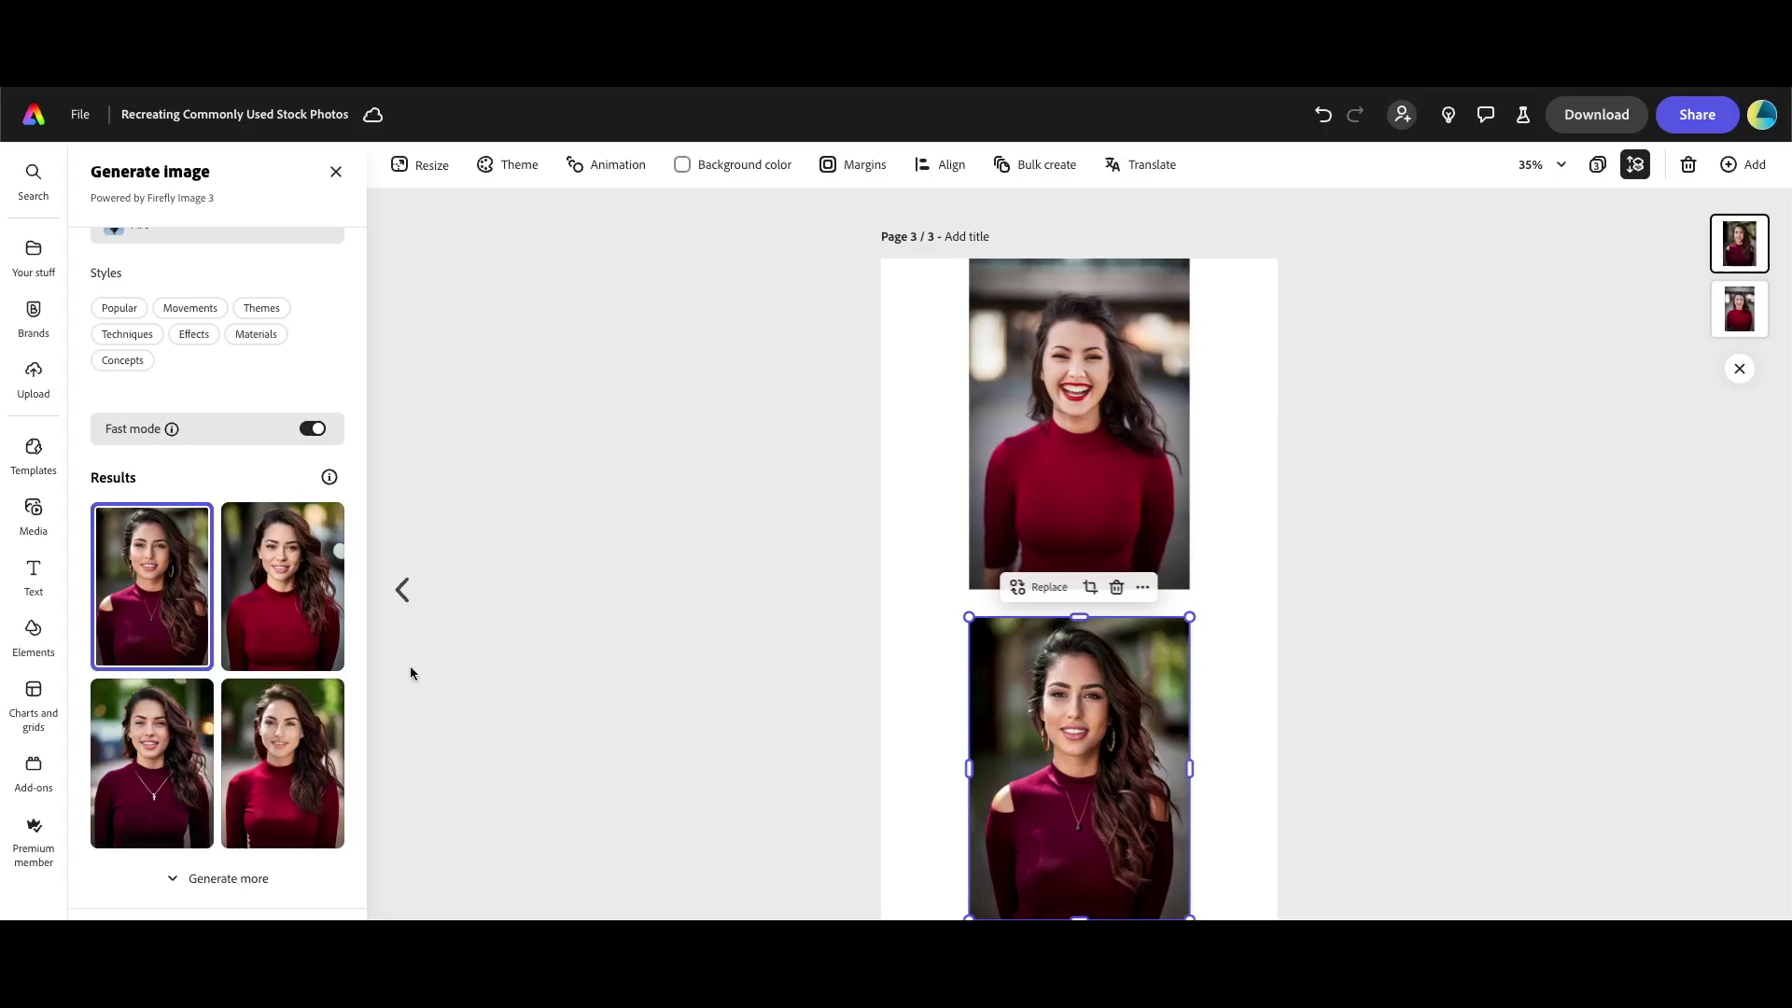
- Compare the generated variations of the smiling woman on page 3 and apply the fourth one
left_click(299, 627)
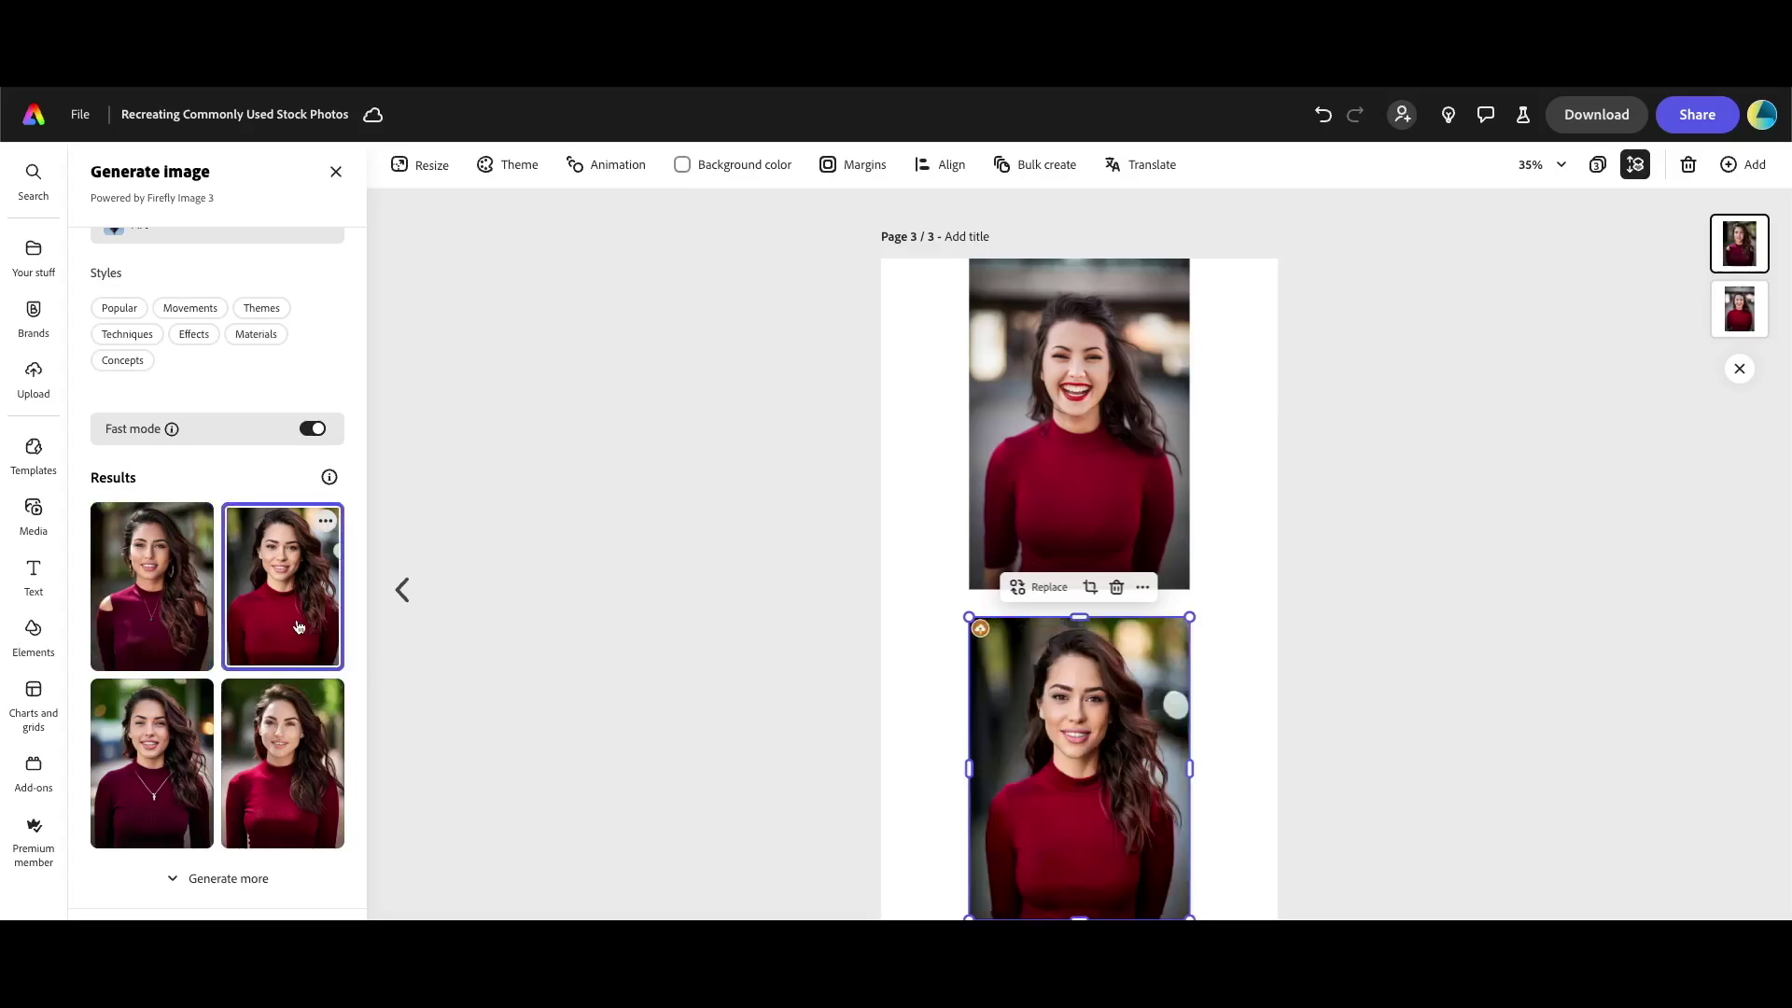
left_click(152, 754)
left_click(282, 761)
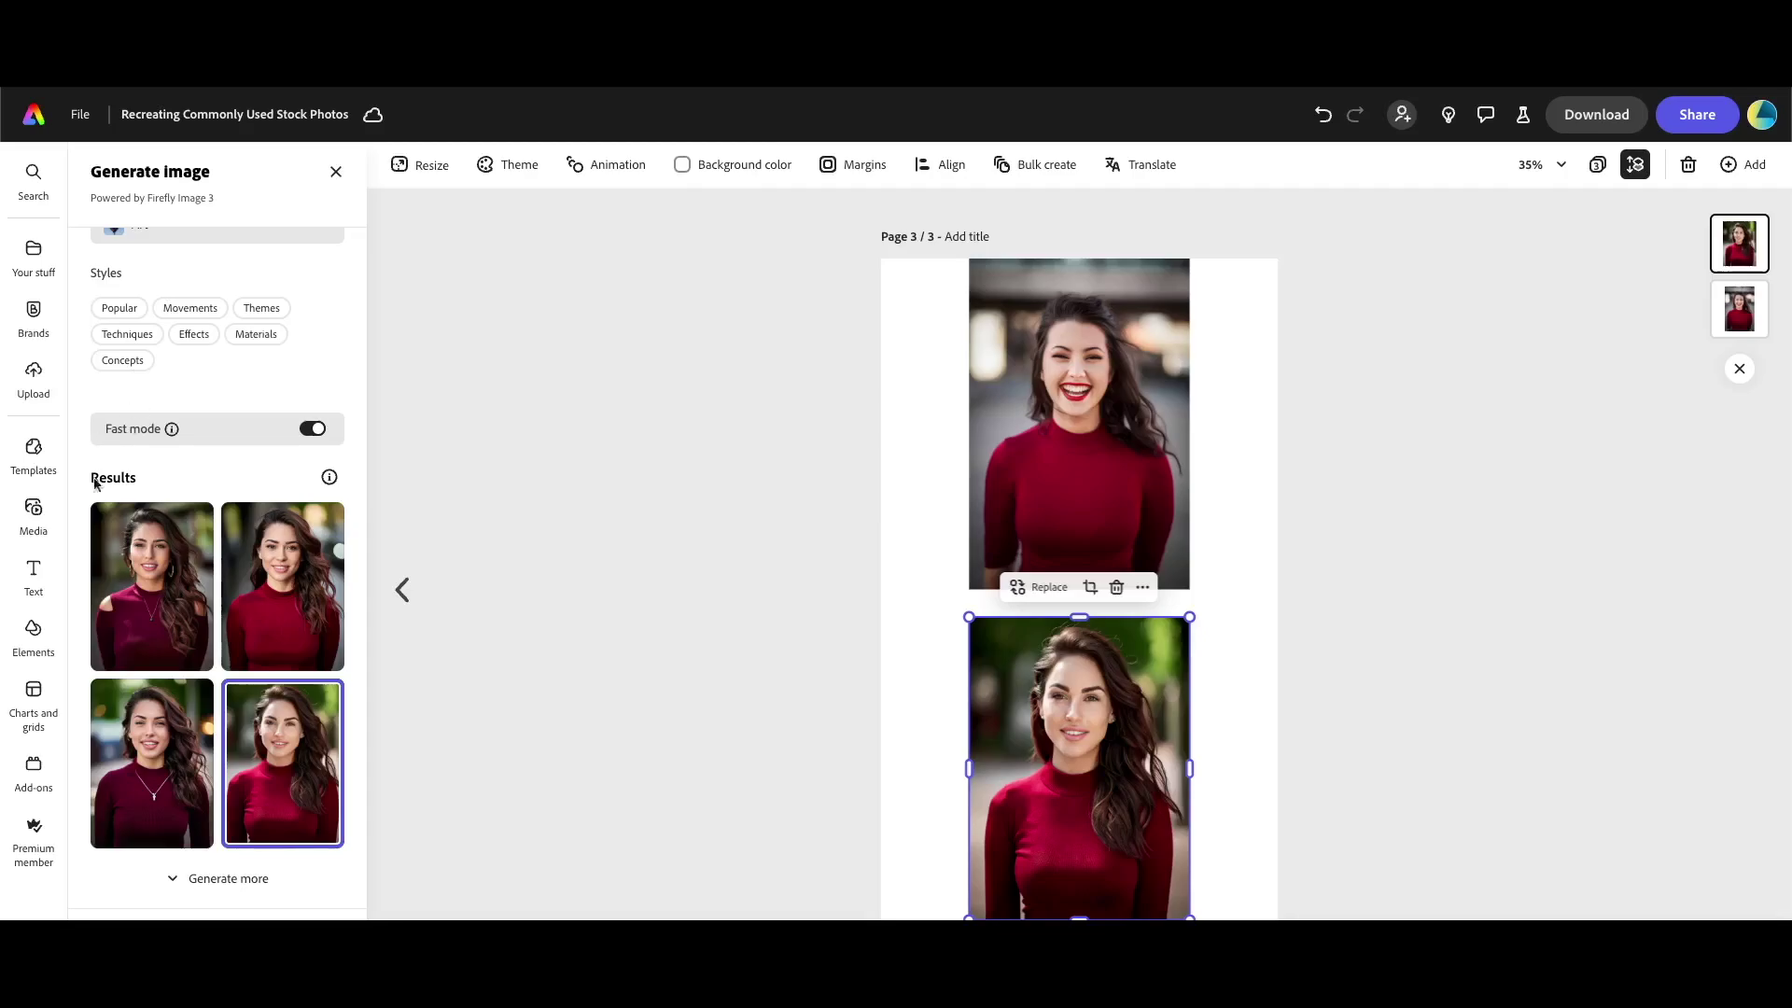
- Show the stock photos in the media library
left_click(37, 513)
left_click(158, 213)
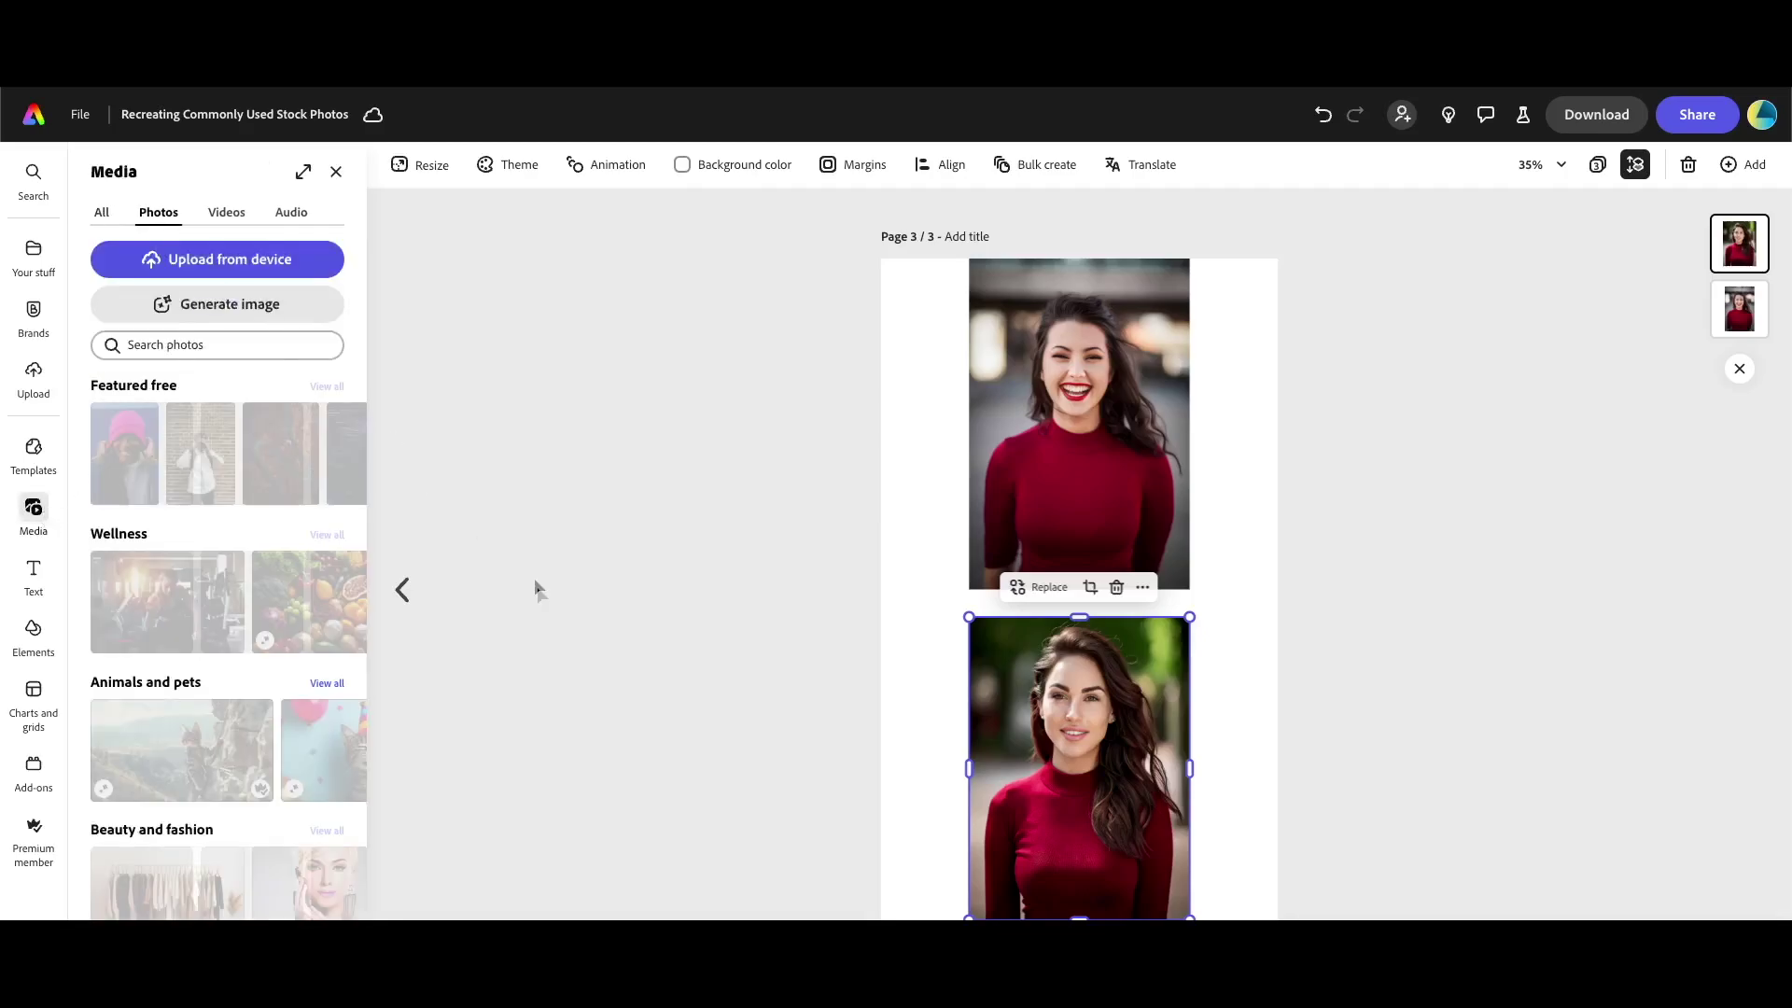